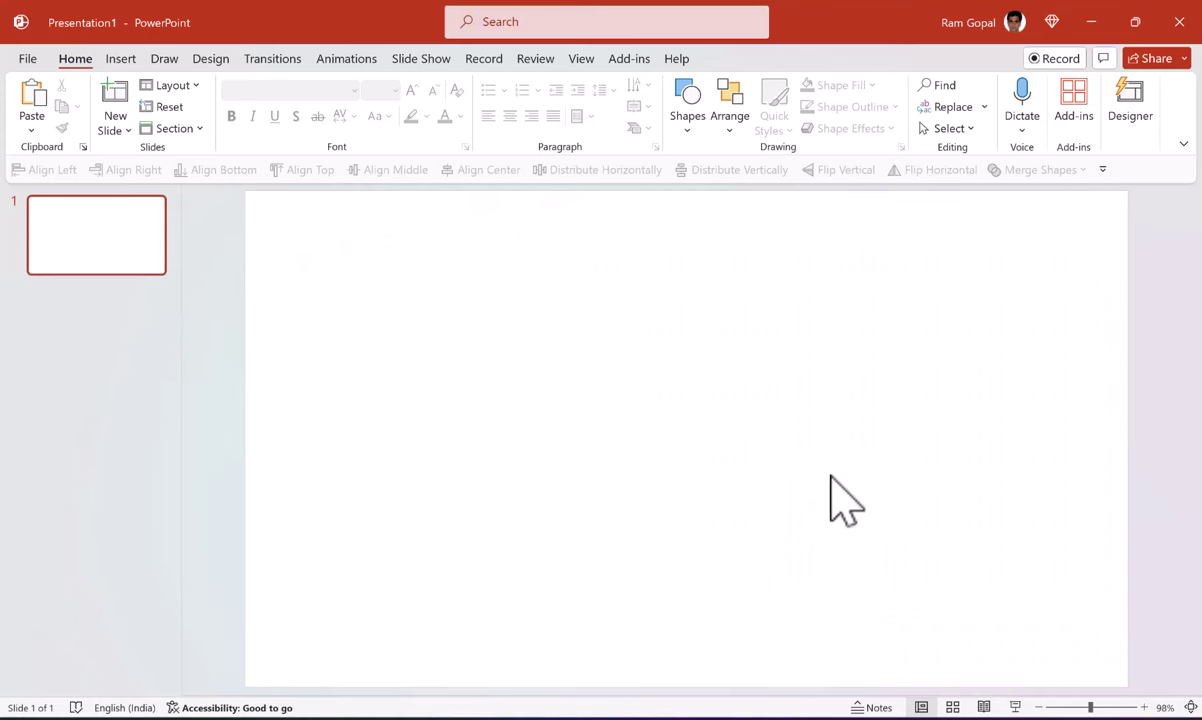
Give the slide a solid black background
right_click(798, 366)
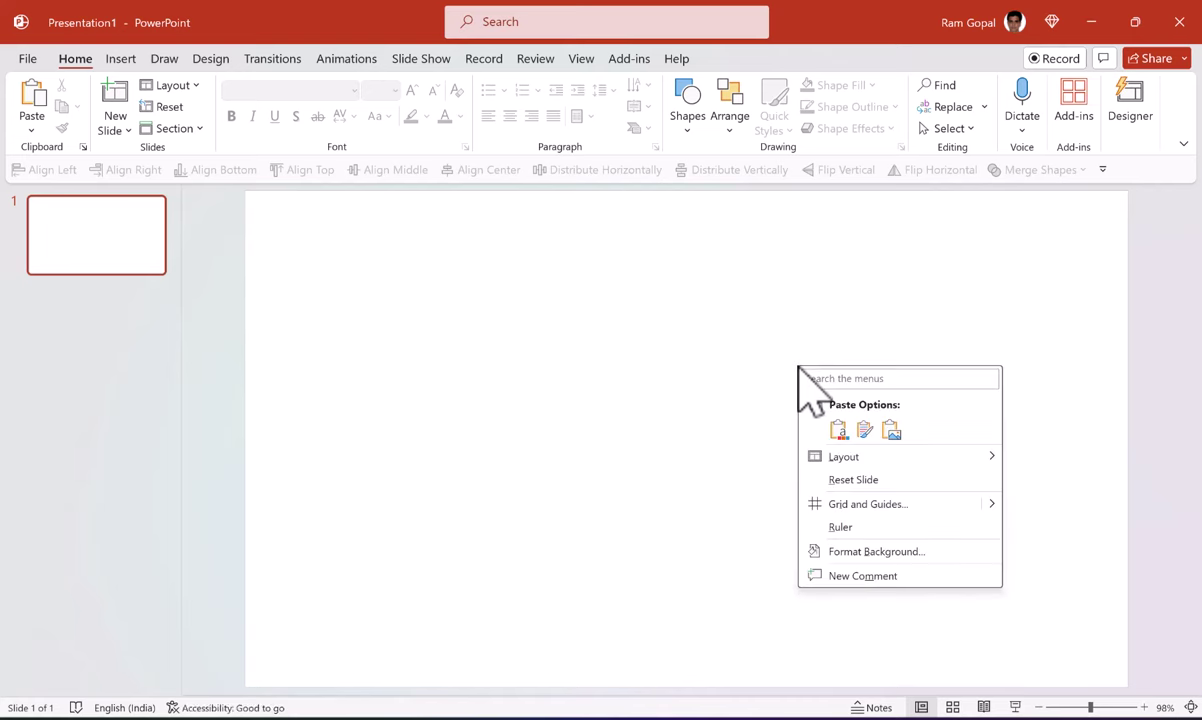
click(865, 552)
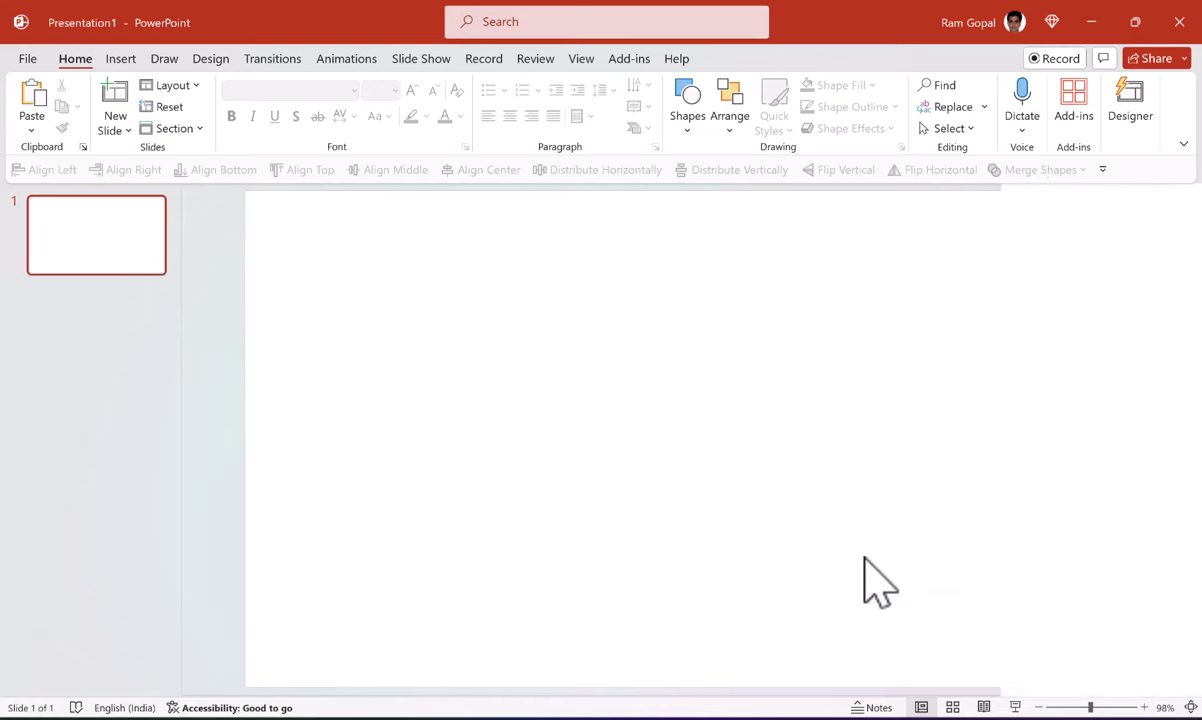
click(1166, 414)
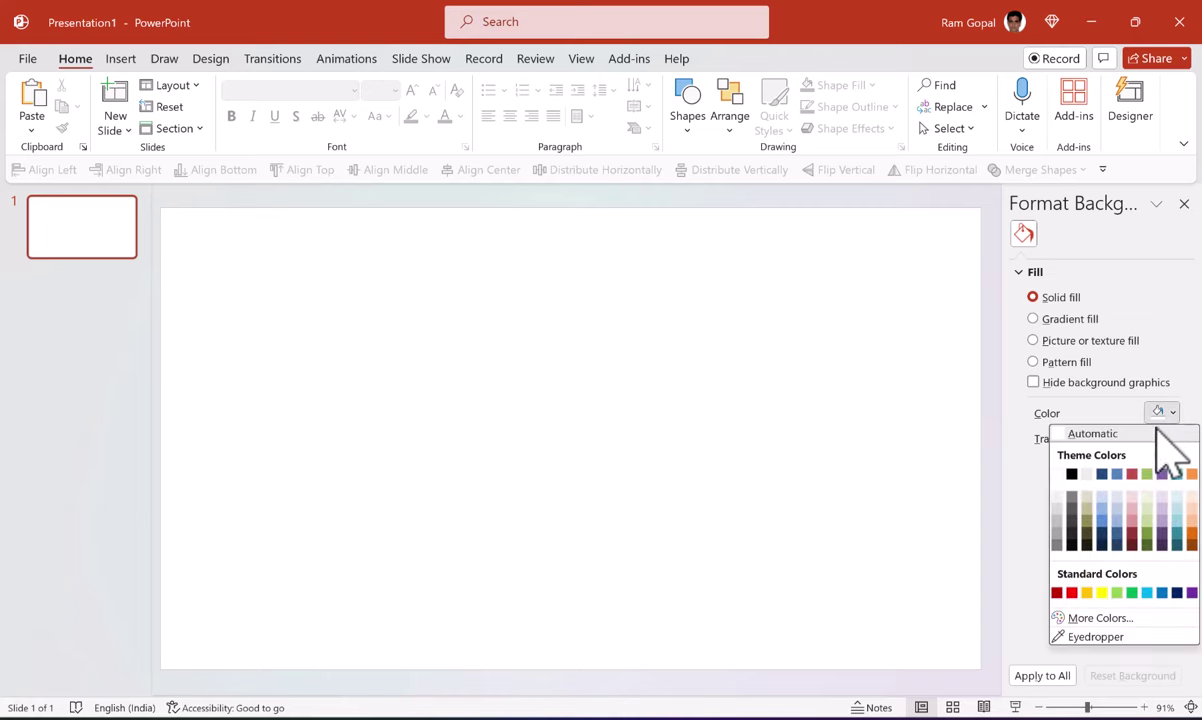
click(1072, 475)
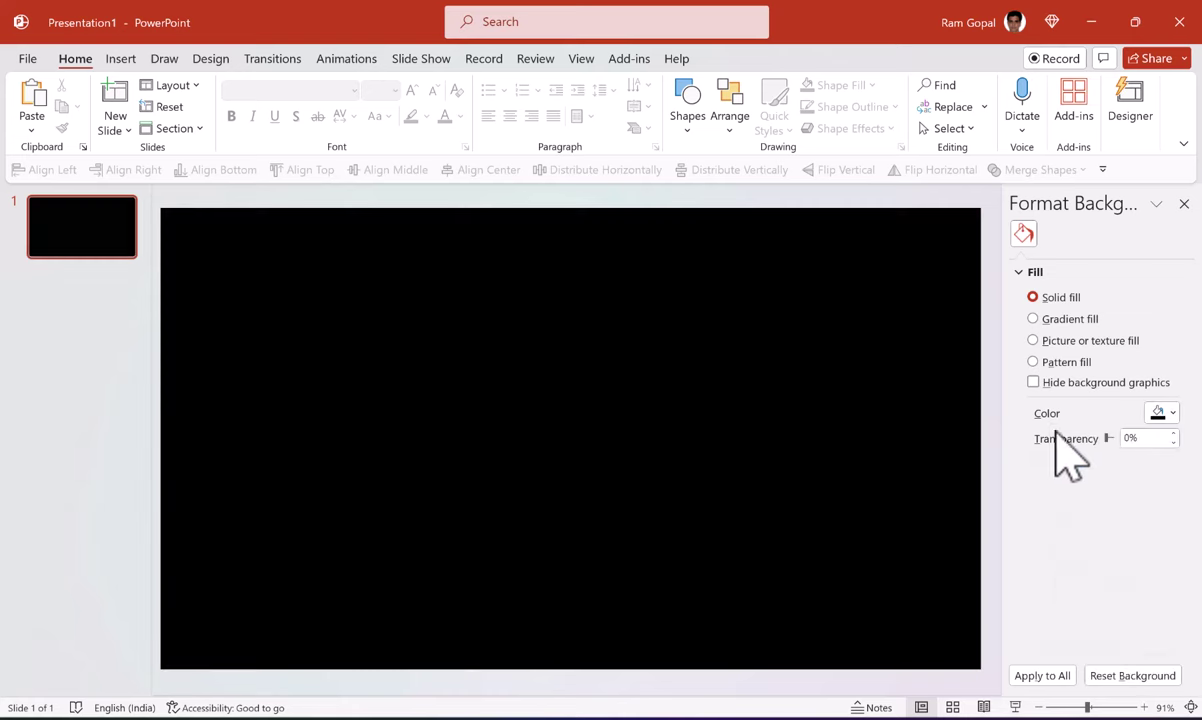
Add a text box near the slide centre reading 'Your' in white
click(683, 128)
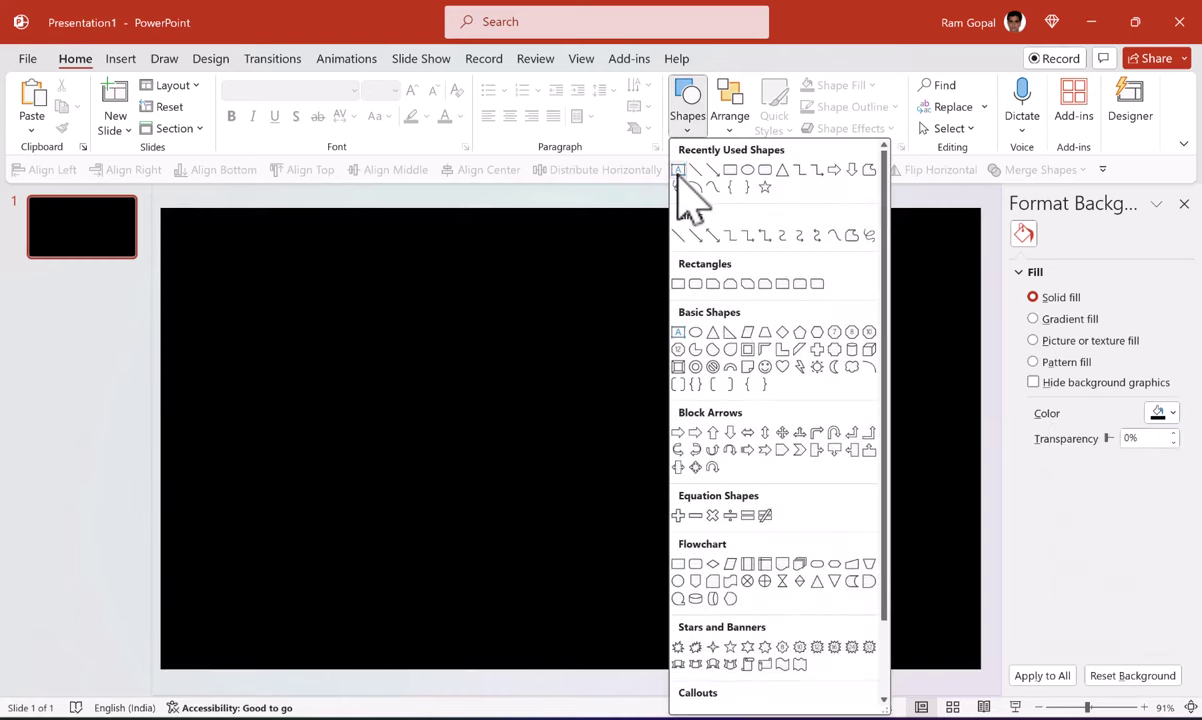
click(678, 170)
click(450, 365)
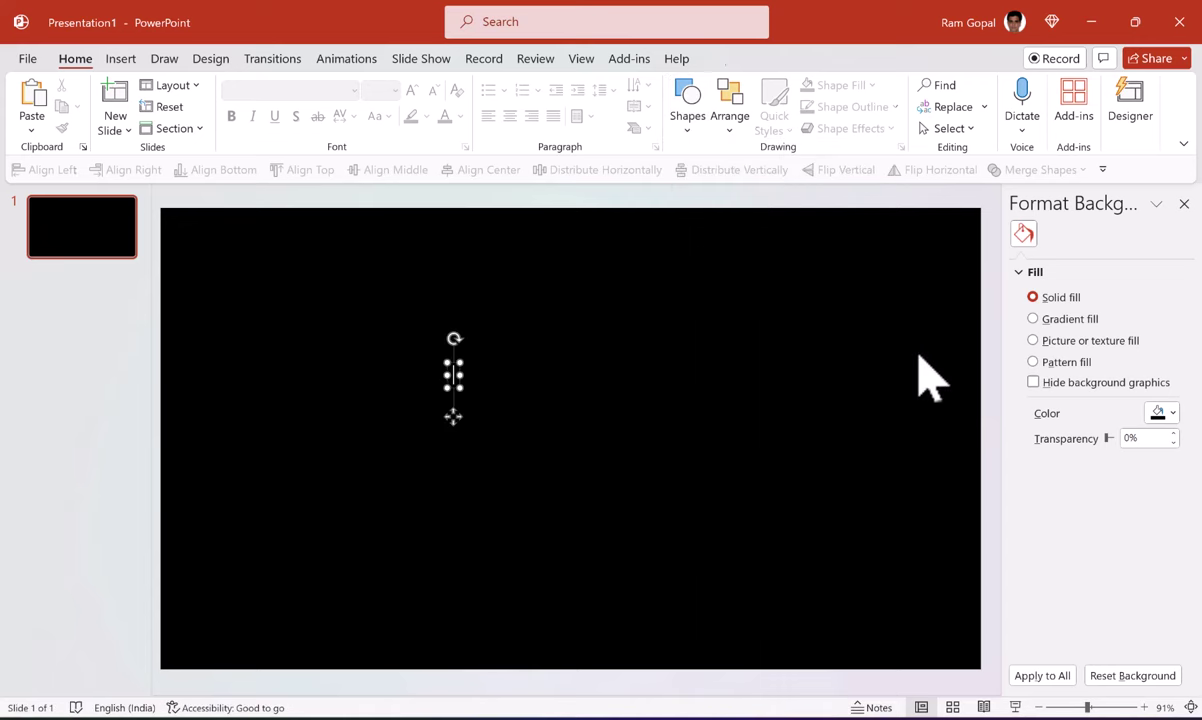
text(abc)
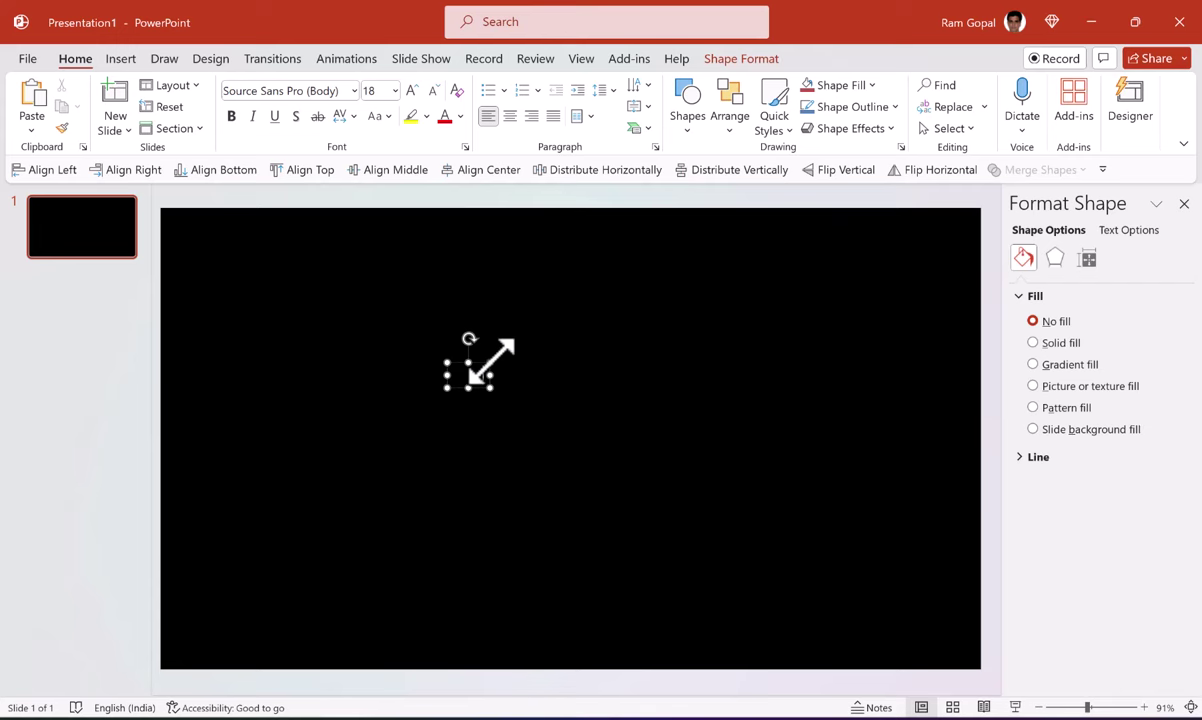
click(460, 116)
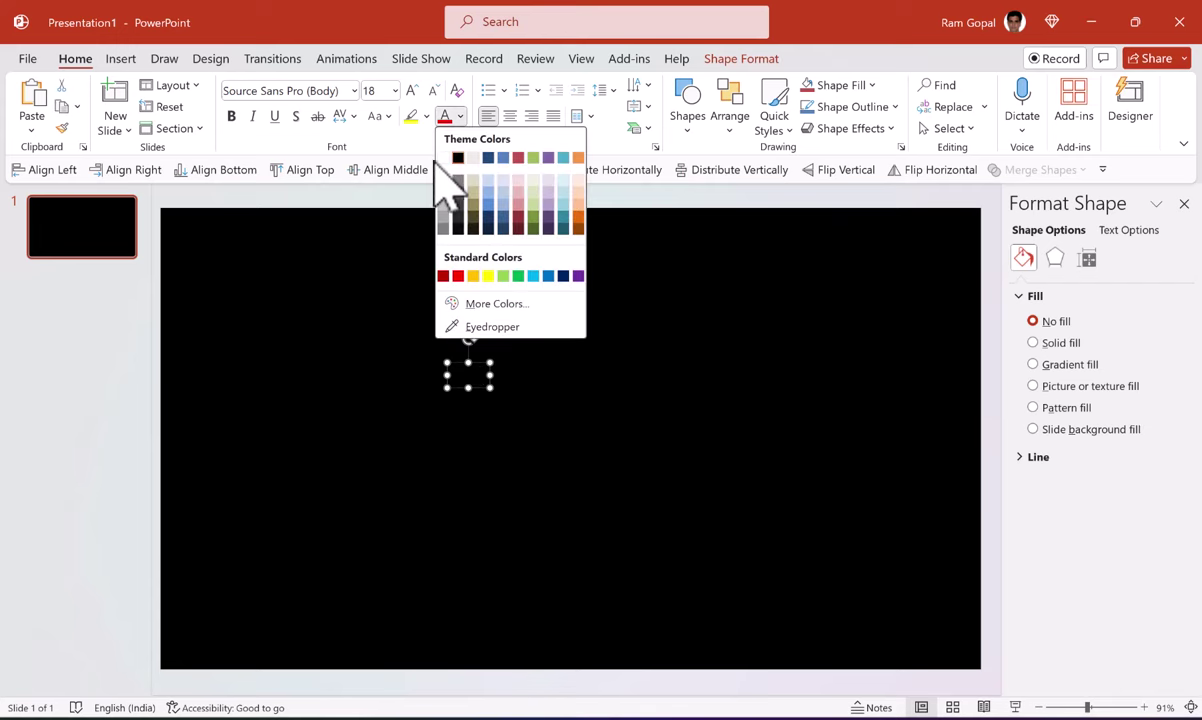
click(447, 158)
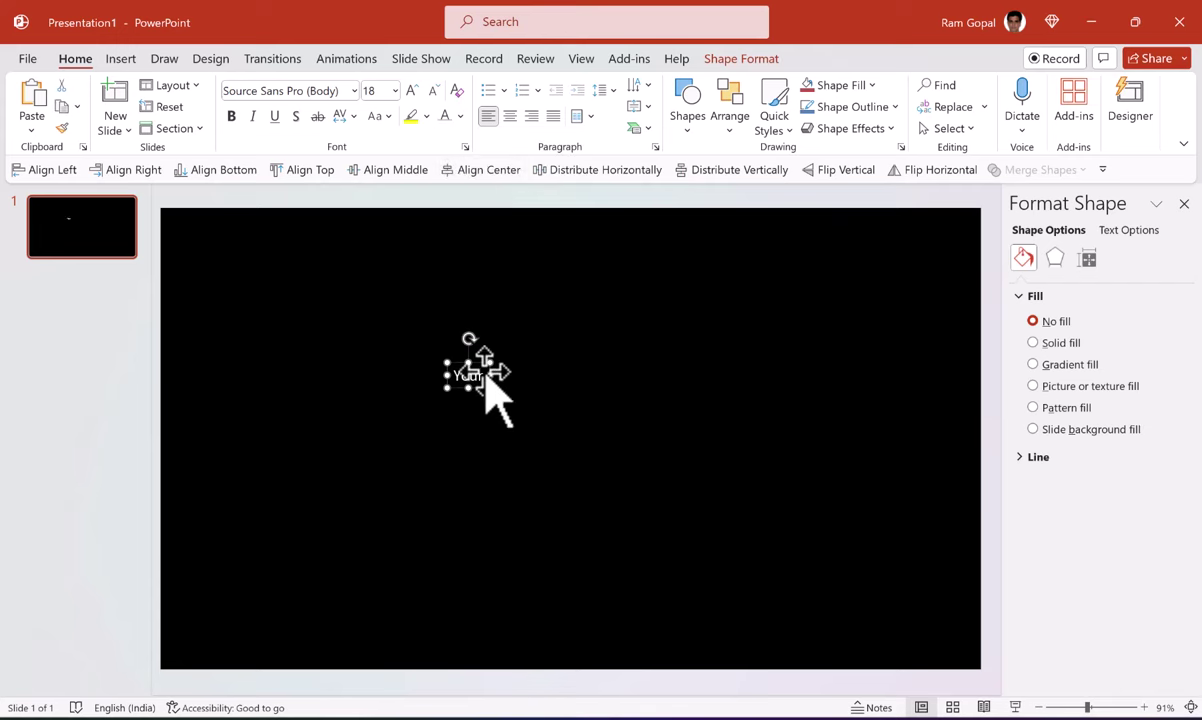
Duplicate the 'Your' text box below it to make the Announcement and Here words
drag(485, 376, 486, 400)
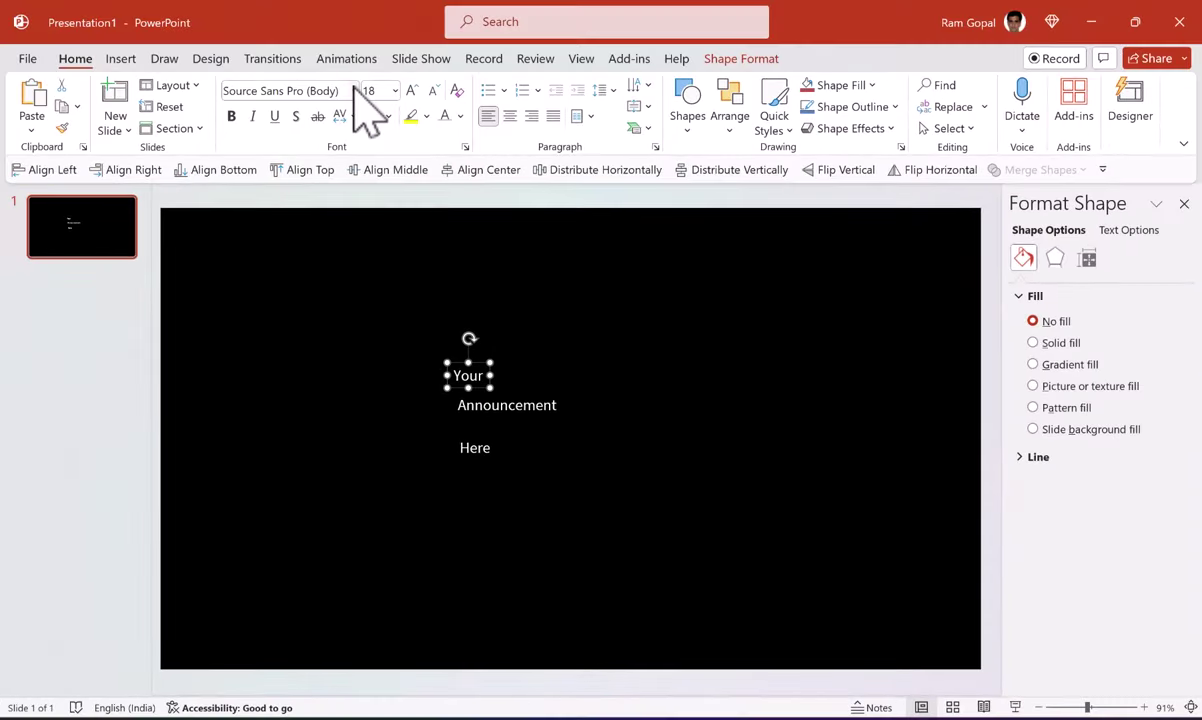
Set 'Your' in Tw Cen MT Condensed, enlarge it to 88 pt, and move it up-left
click(356, 90)
click(345, 136)
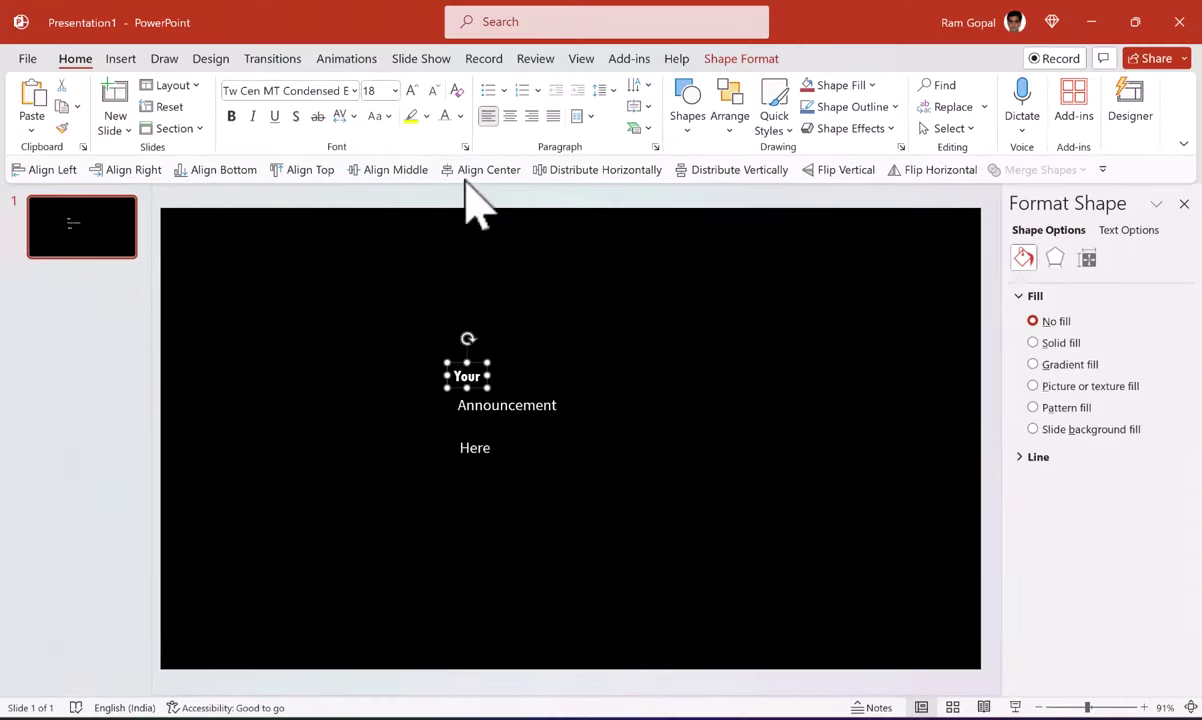
click(412, 91)
click(412, 91)
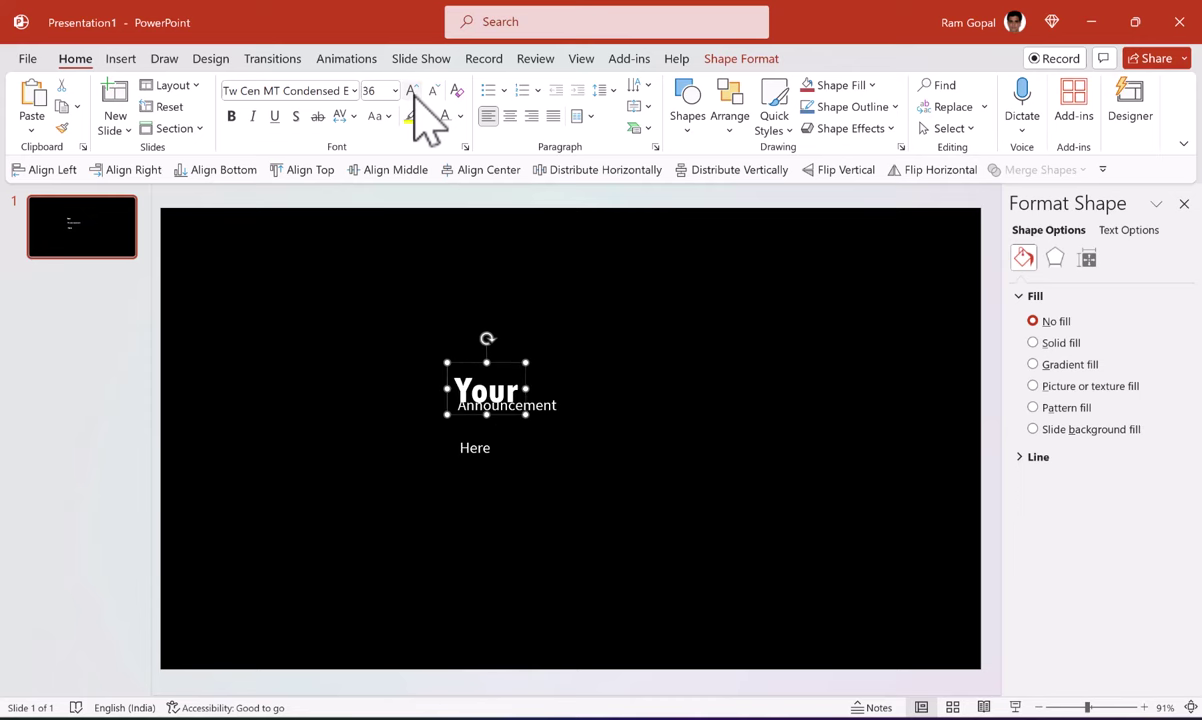
click(412, 91)
click(412, 91)
drag(590, 376, 445, 317)
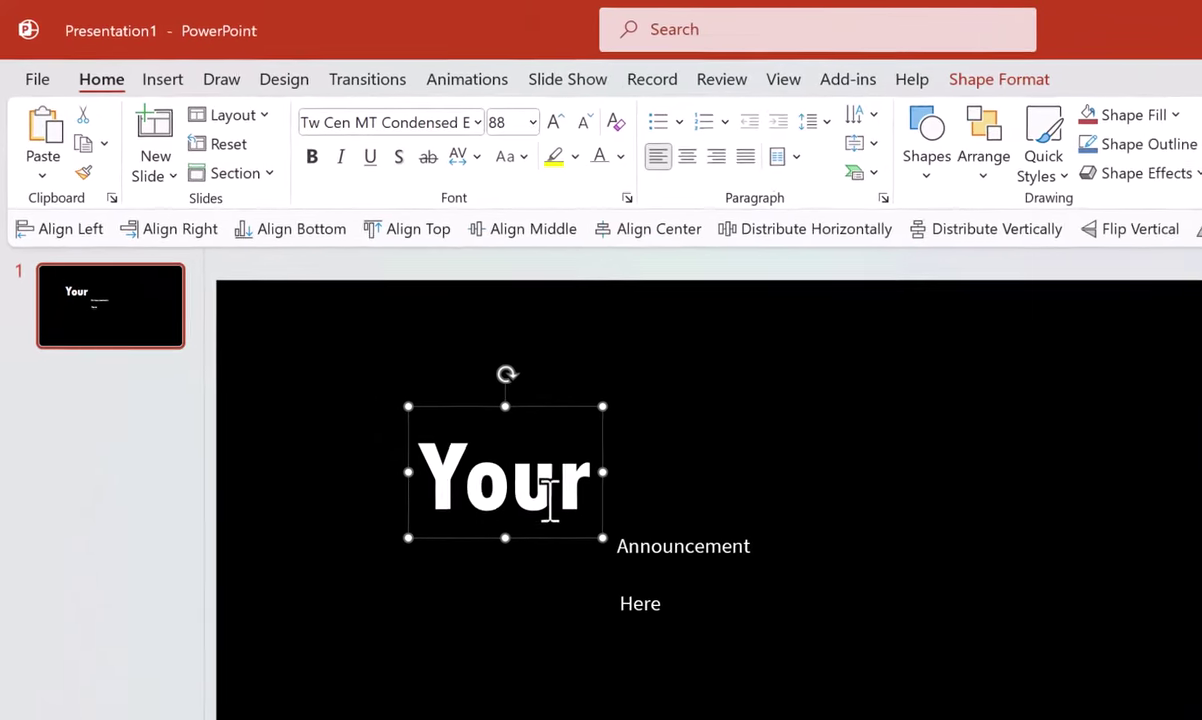
Copy the large Tw Cen MT Condensed formatting of 'Your' onto Announcement and Here
drag(458, 480, 563, 496)
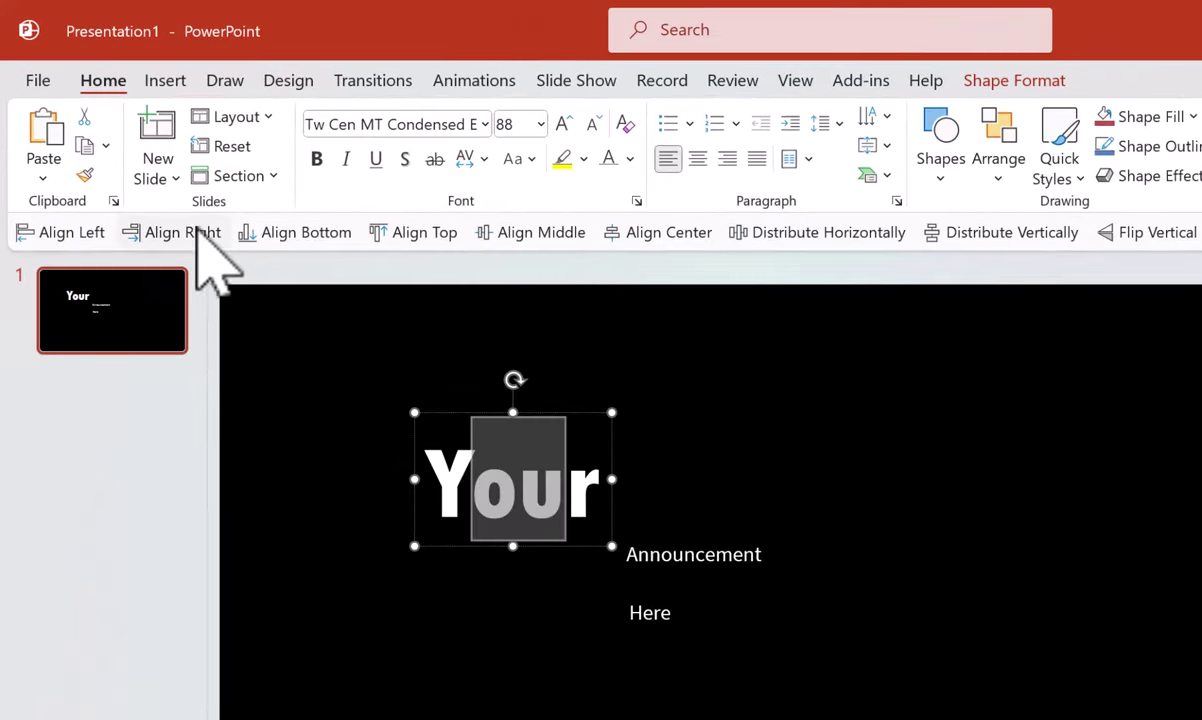
click(84, 175)
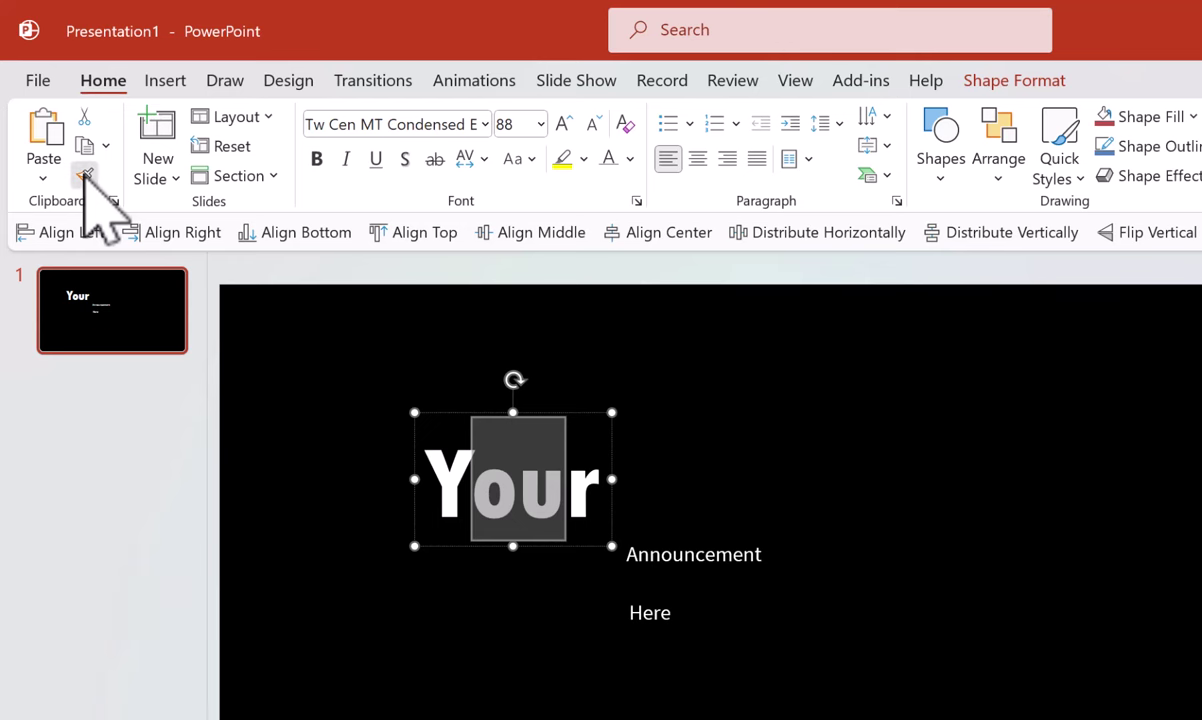
drag(626, 554, 820, 558)
drag(640, 613, 712, 596)
click(84, 175)
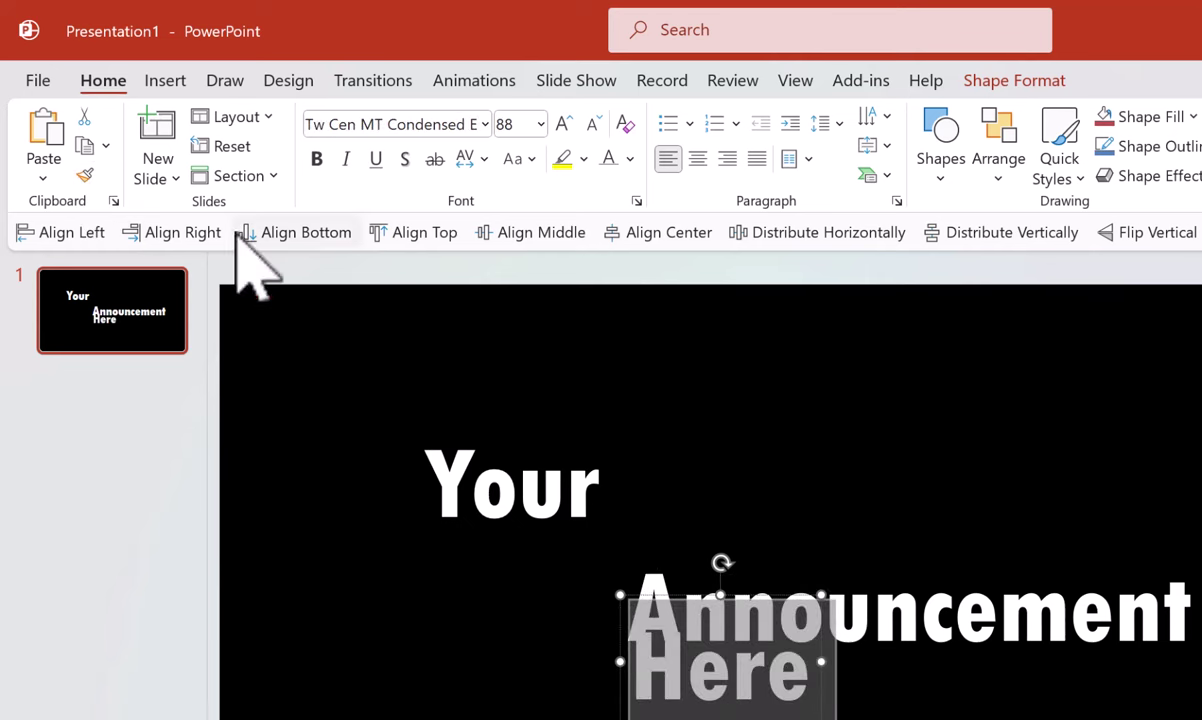
click(920, 610)
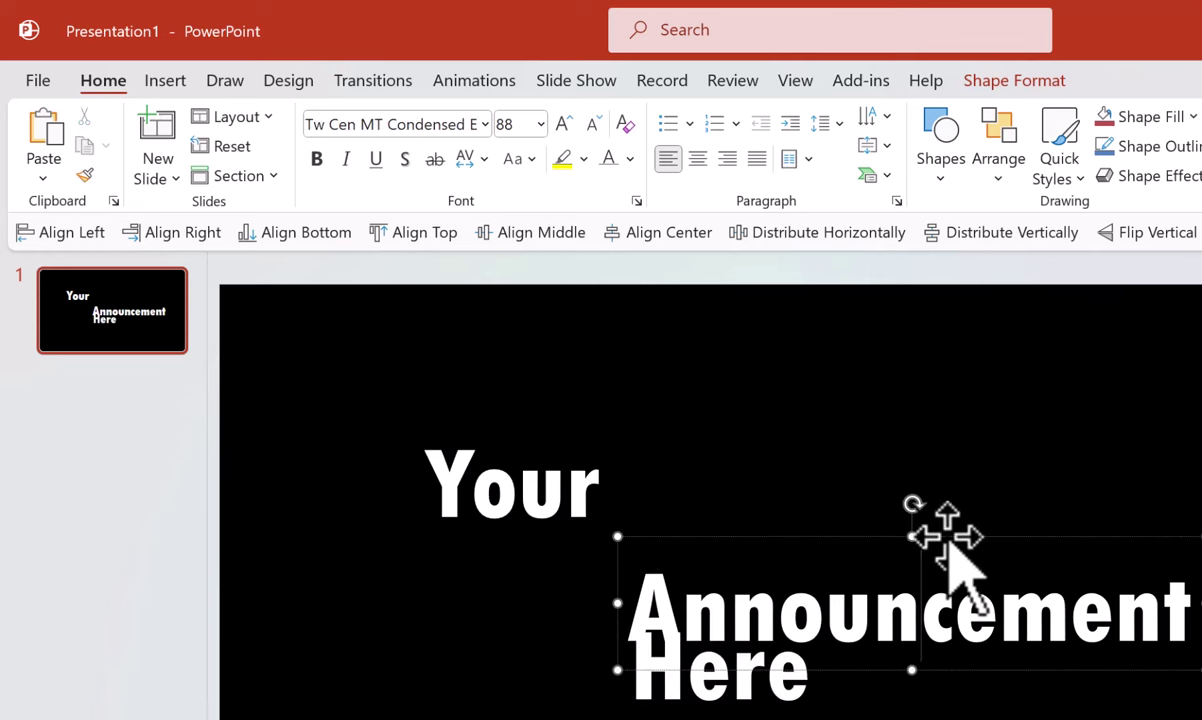
Set Announcement in Brush Script MT and shift Here further right and down
click(484, 125)
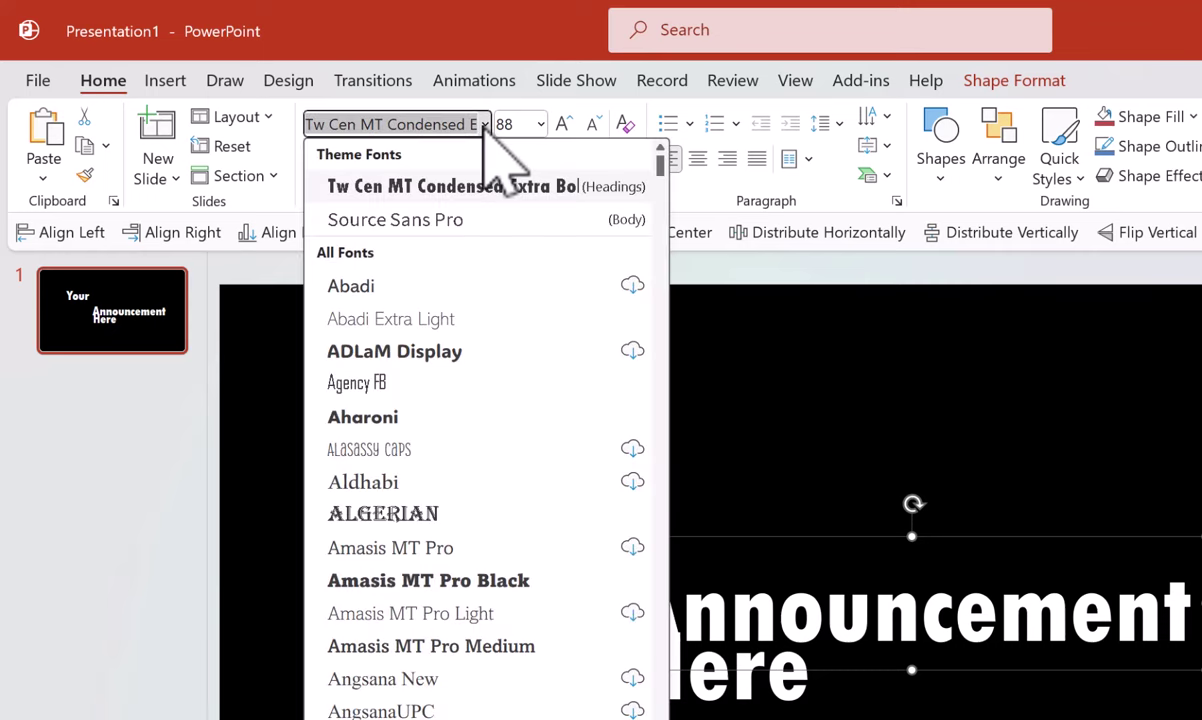
scroll(408, 475, down, 10)
click(416, 484)
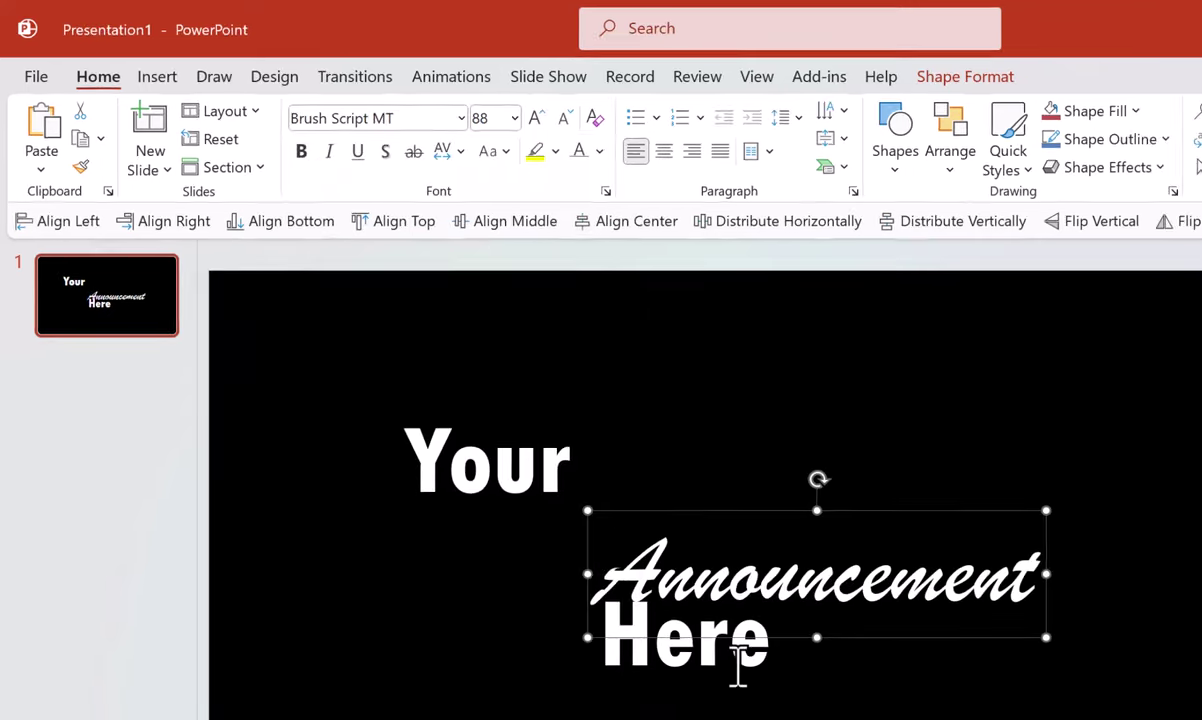
click(738, 668)
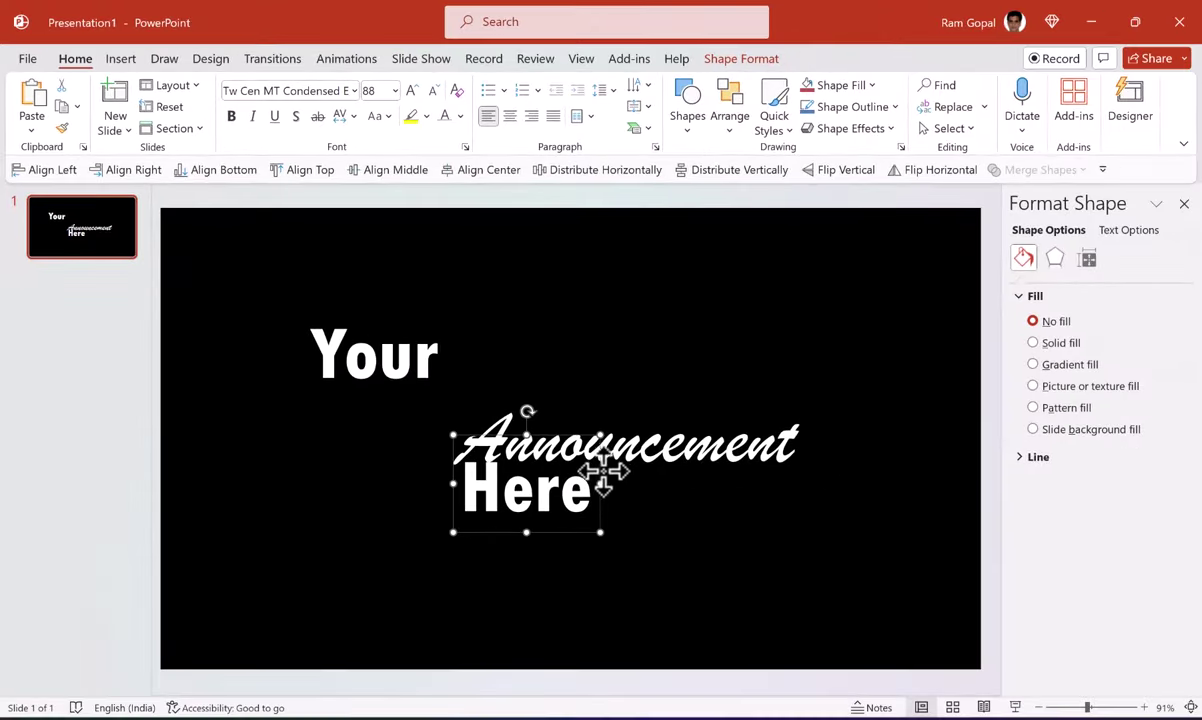
drag(603, 470, 807, 497)
Enlarge Announcement to 138 pt, fit it across the slide, and place Here beneath its end
click(662, 442)
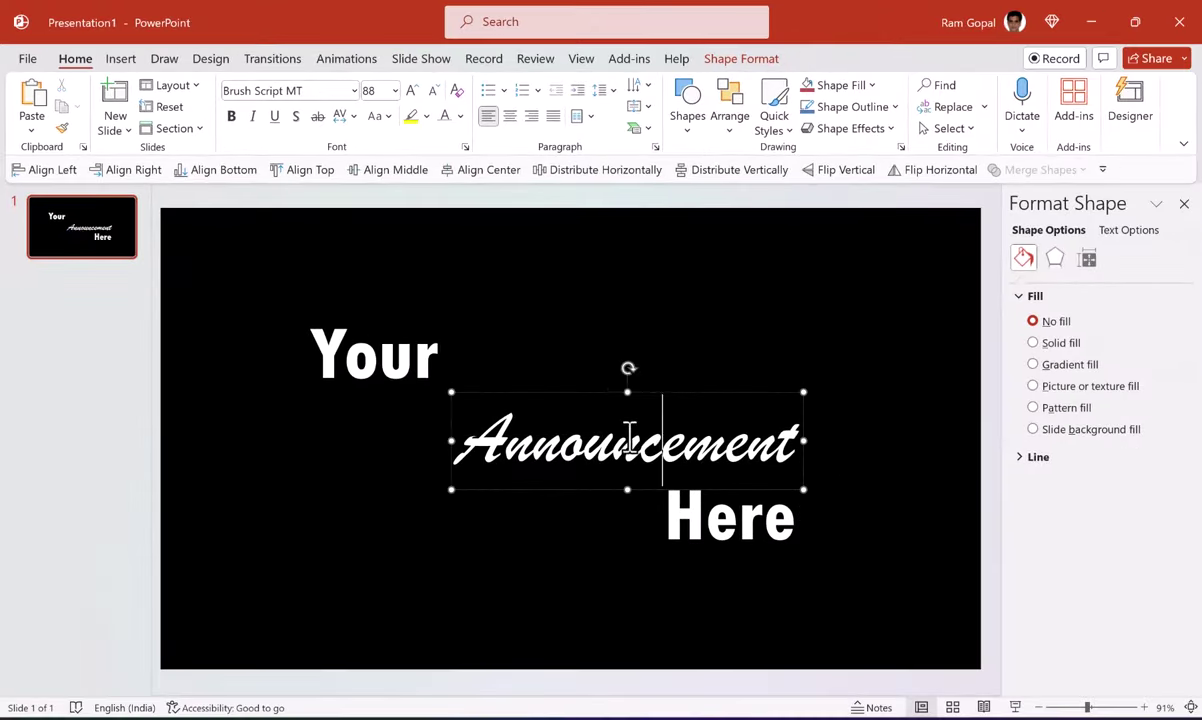
click(635, 393)
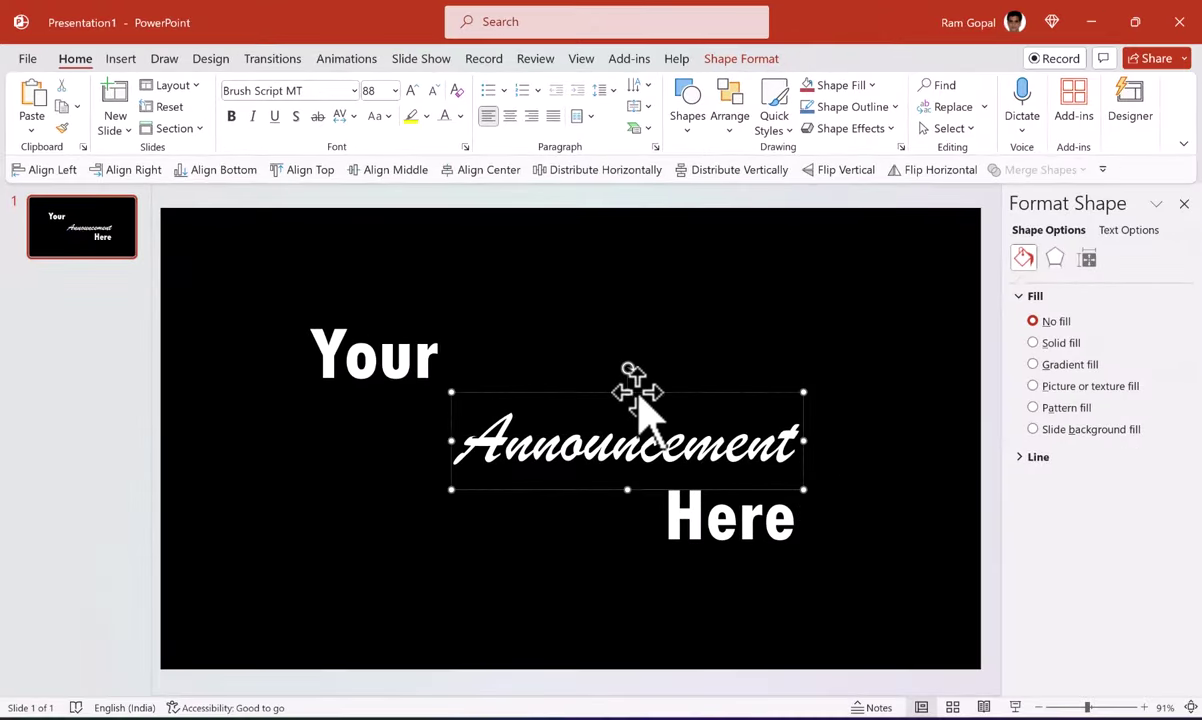
click(410, 90)
click(410, 90)
click(410, 90)
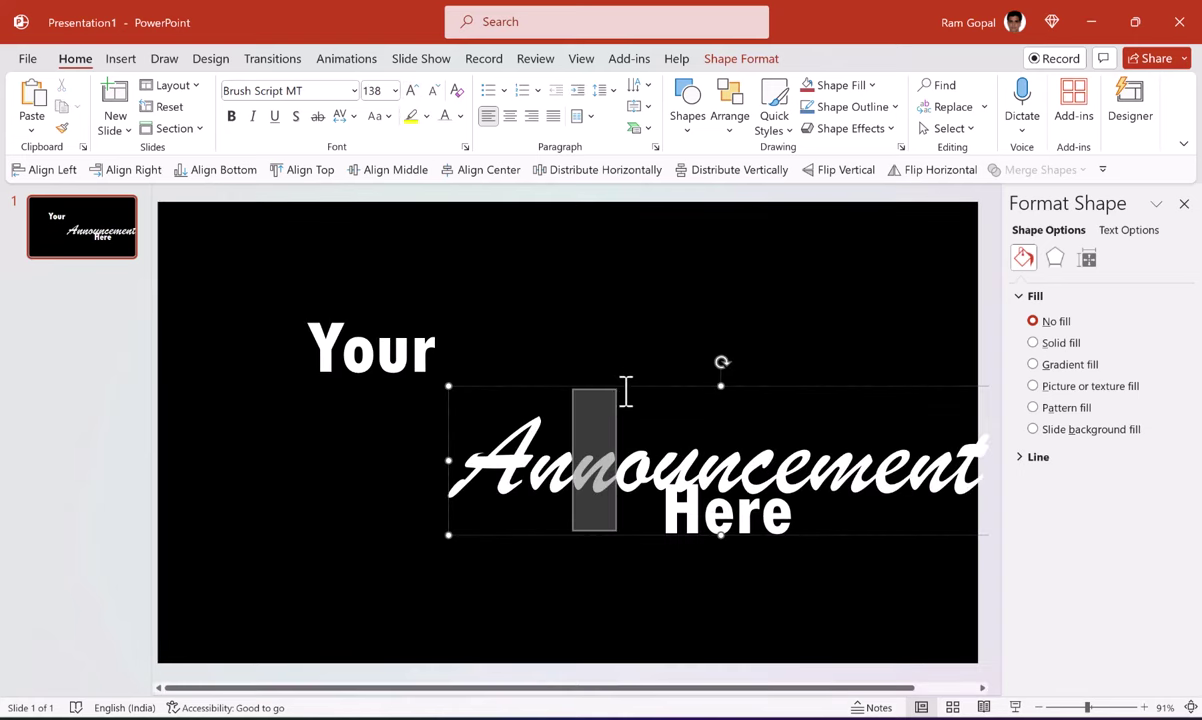
drag(627, 388, 486, 368)
click(764, 541)
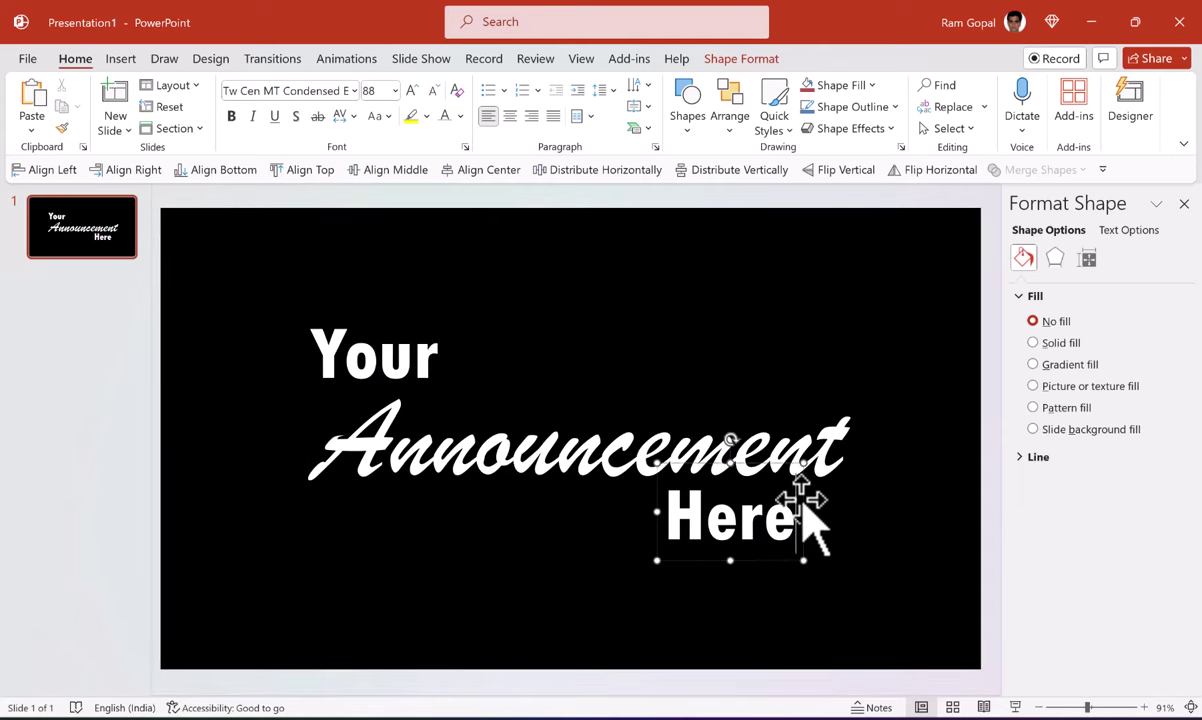
drag(802, 500, 846, 520)
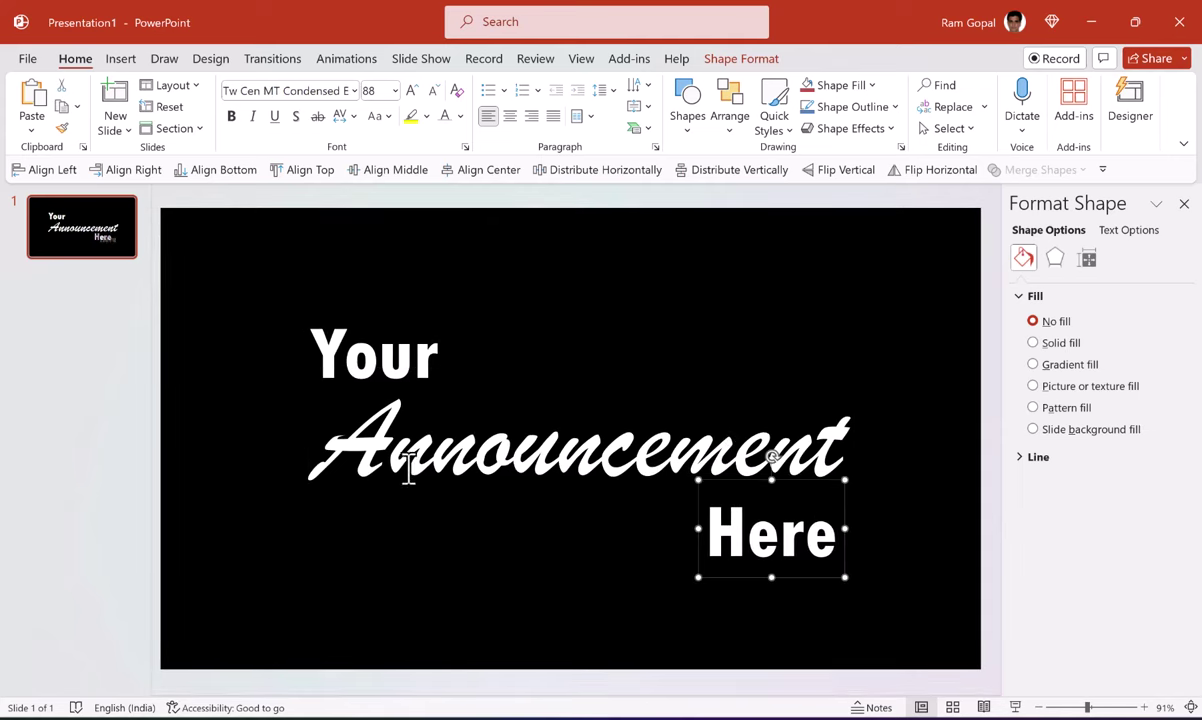
click(893, 569)
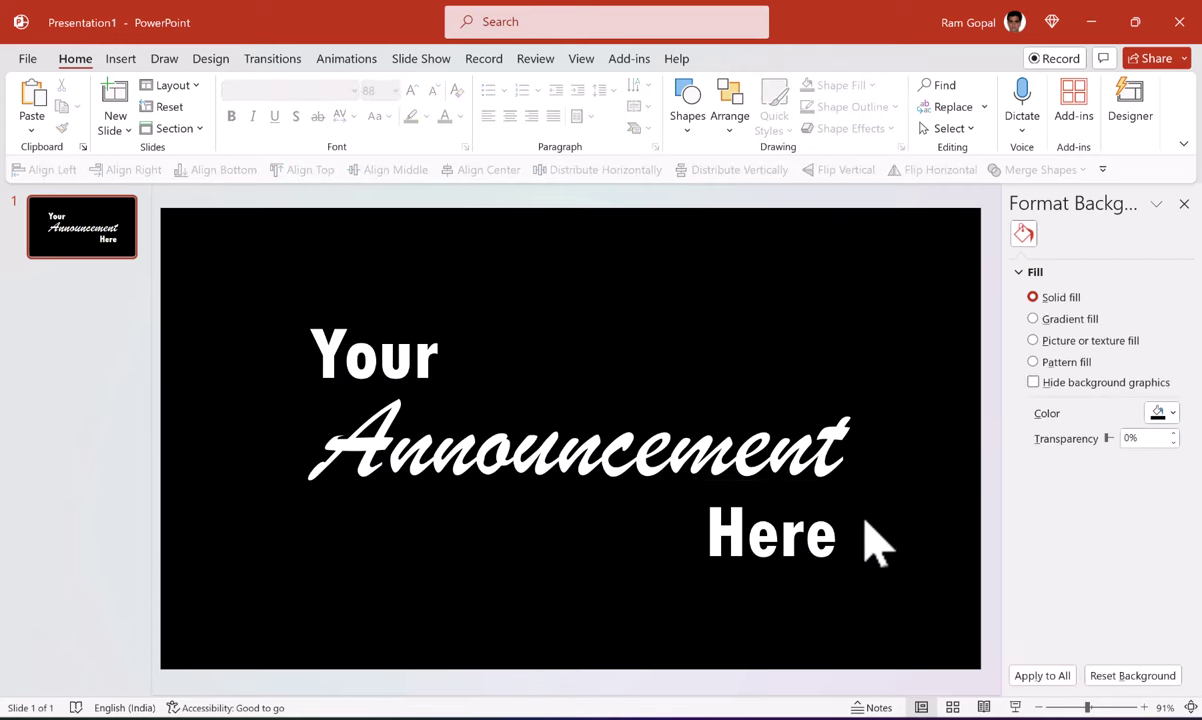
Select Your, Announcement and Here together and apply a Fade entrance, with the Animation Pane showing
click(411, 352)
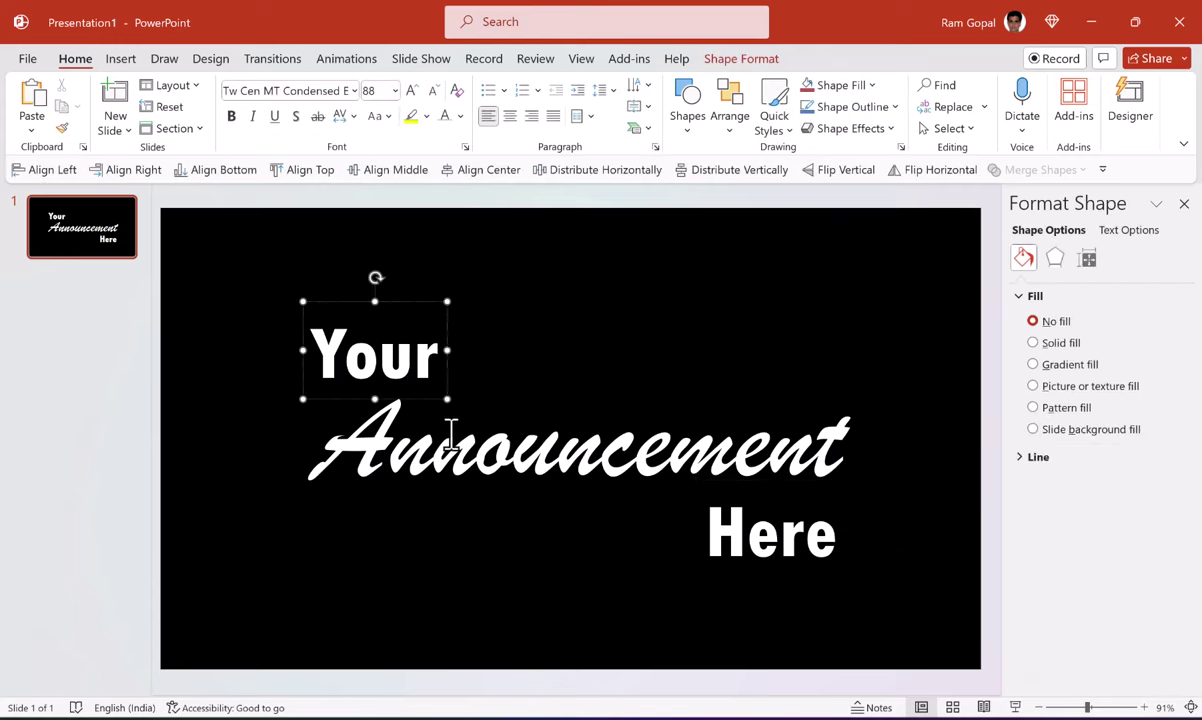
shift+click(501, 458)
shift+click(757, 552)
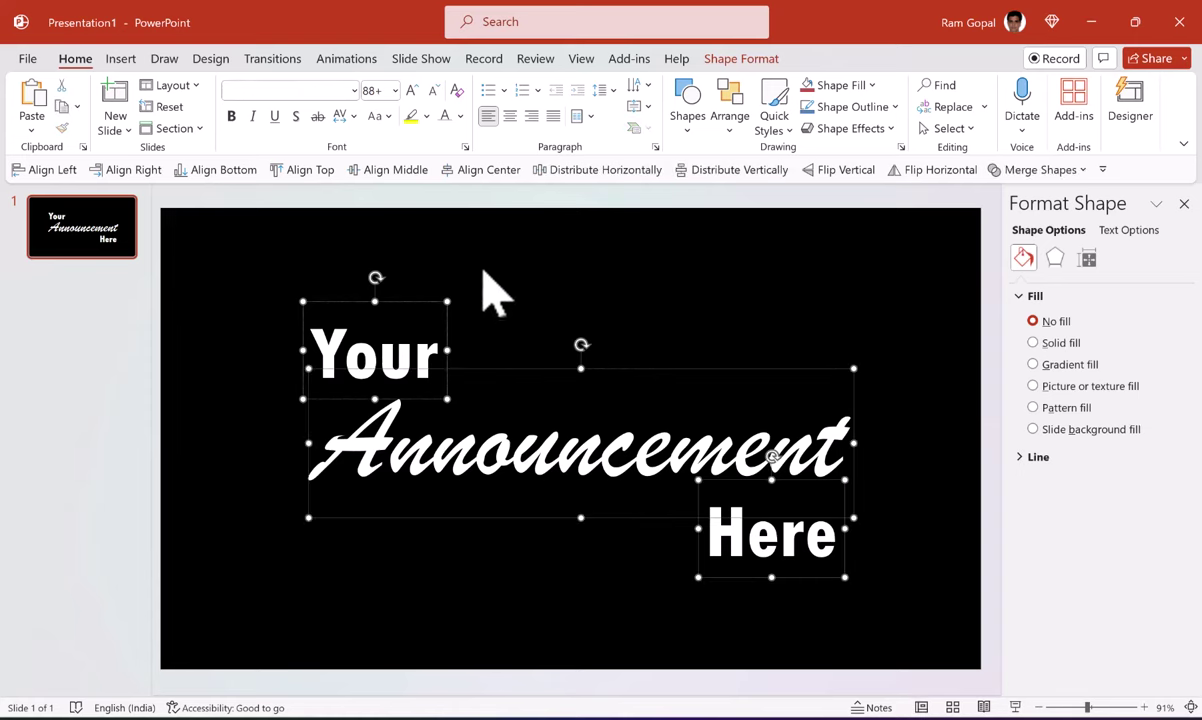
click(346, 58)
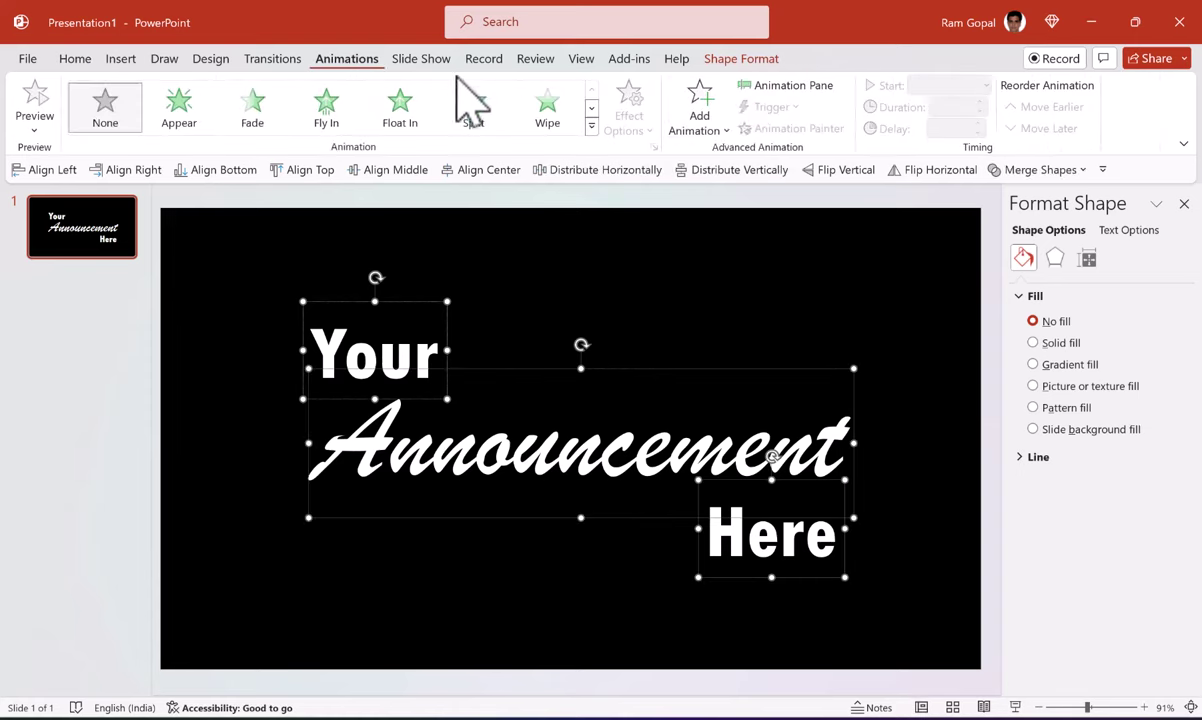
click(788, 88)
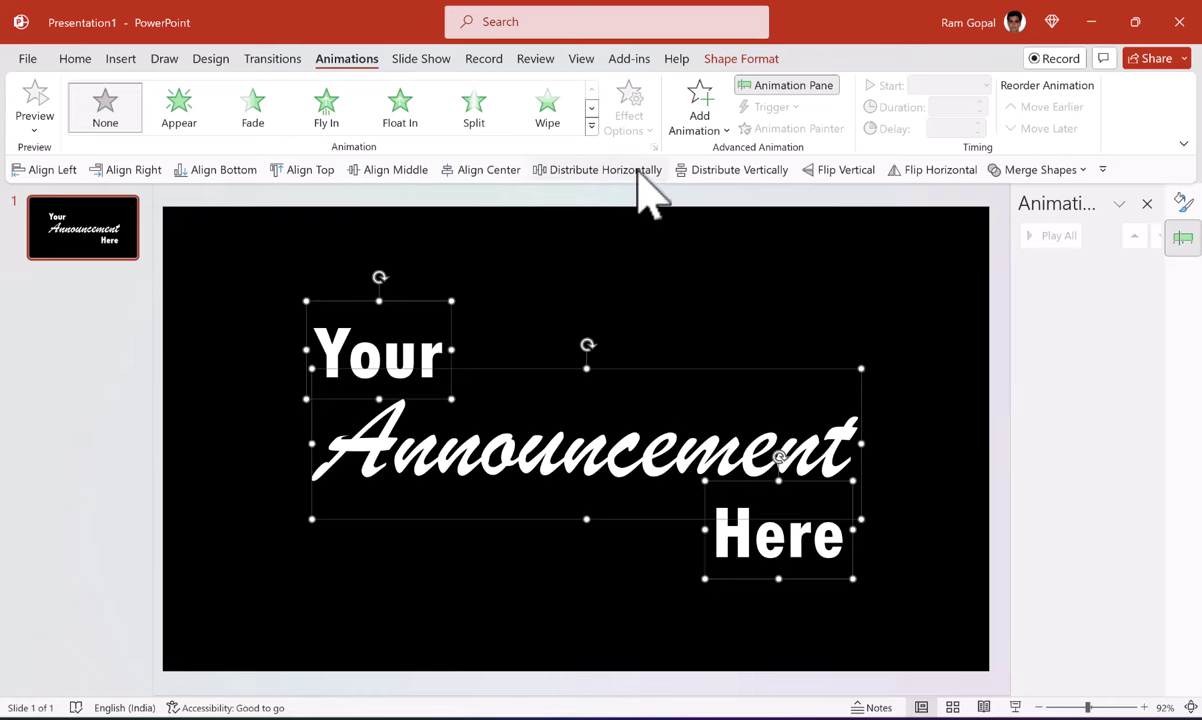
click(342, 57)
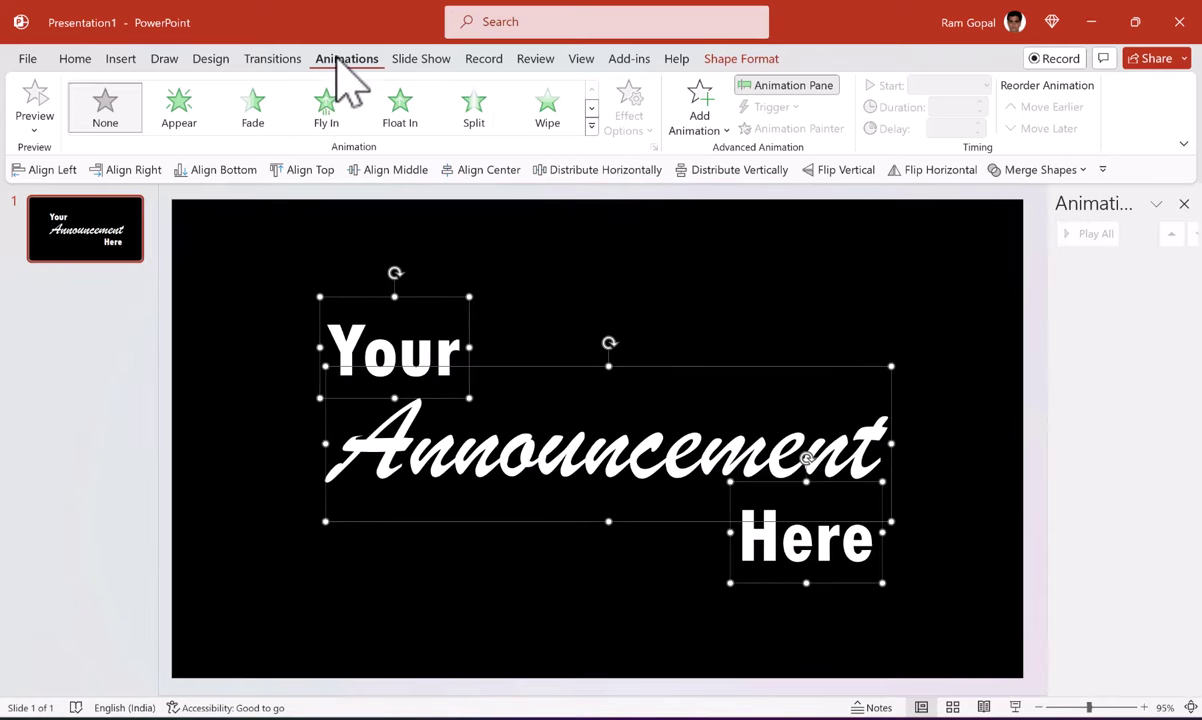
click(254, 132)
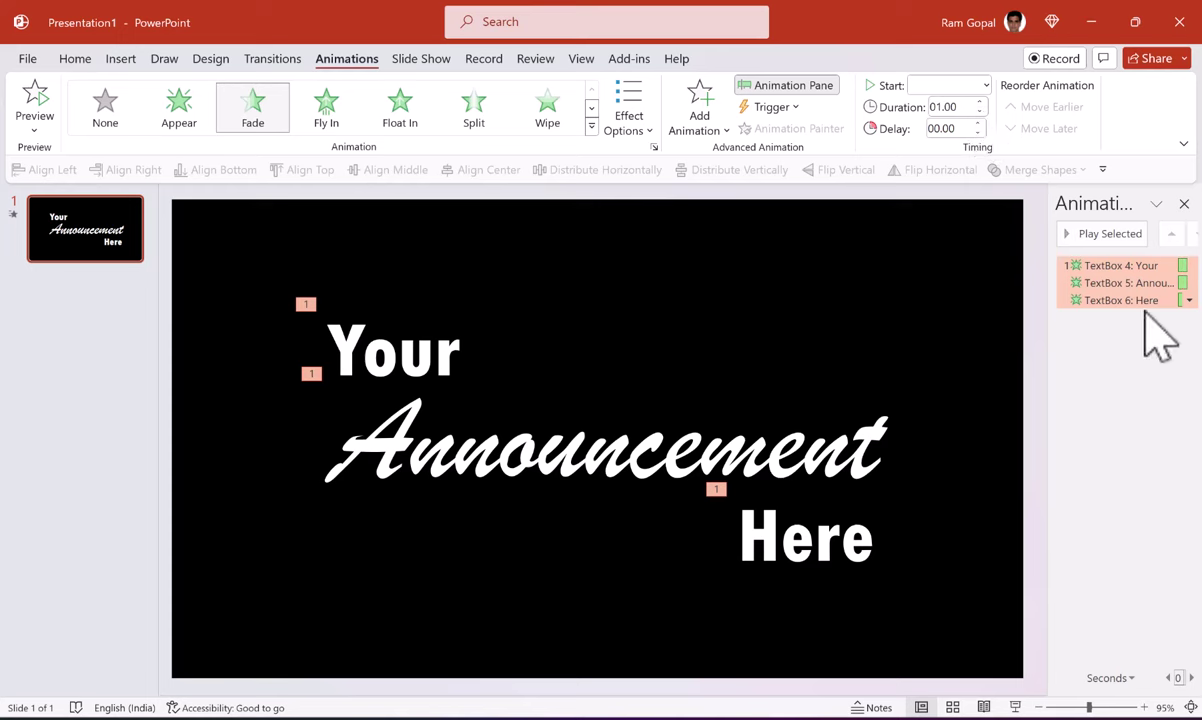
Make the three fades start With Previous and animate text by letter with 20% delay
click(944, 86)
click(944, 123)
click(1189, 300)
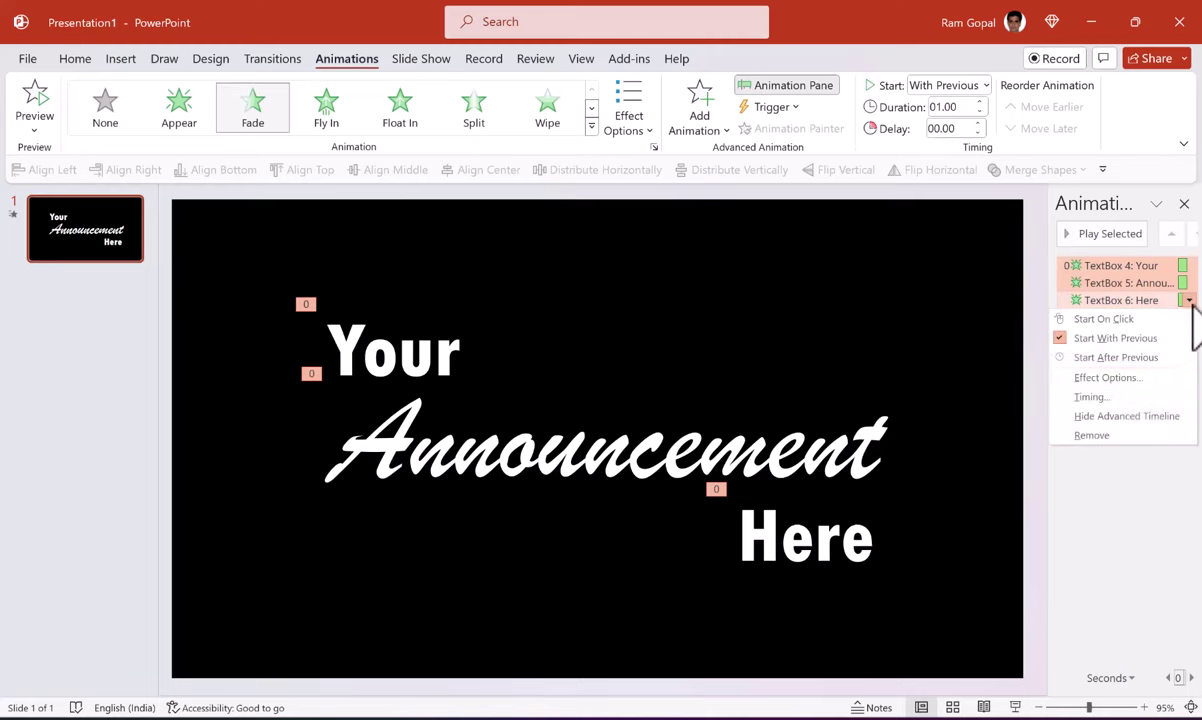
click(1080, 376)
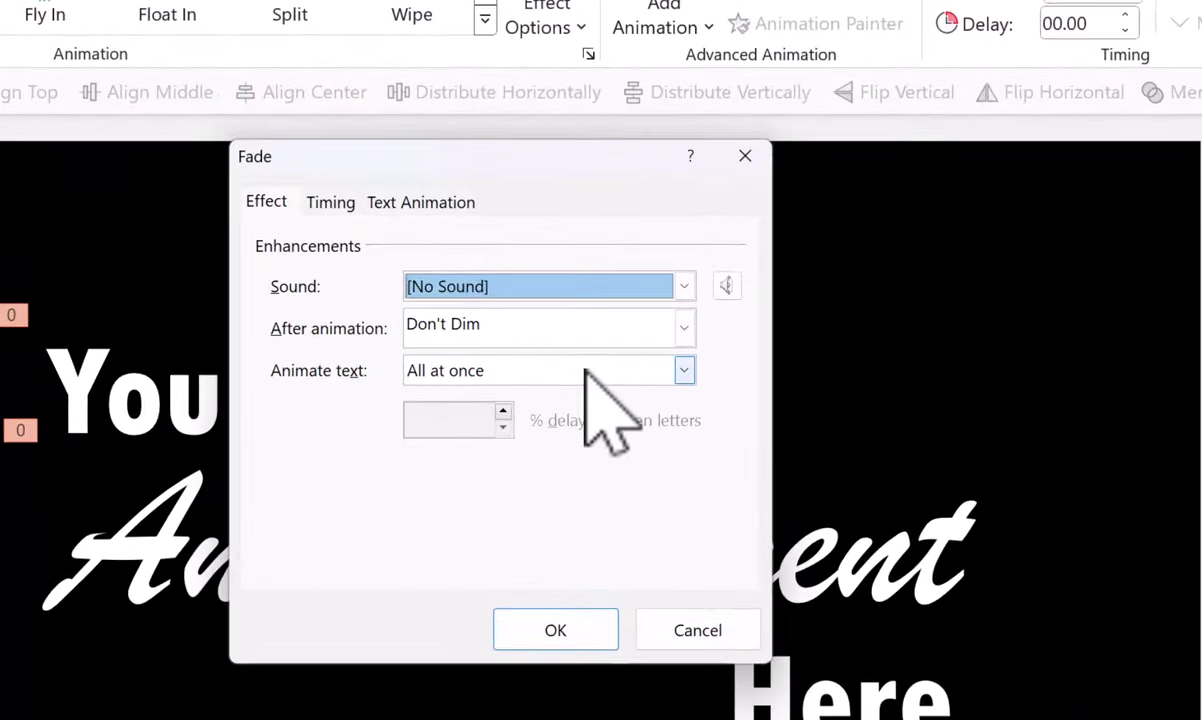
click(590, 370)
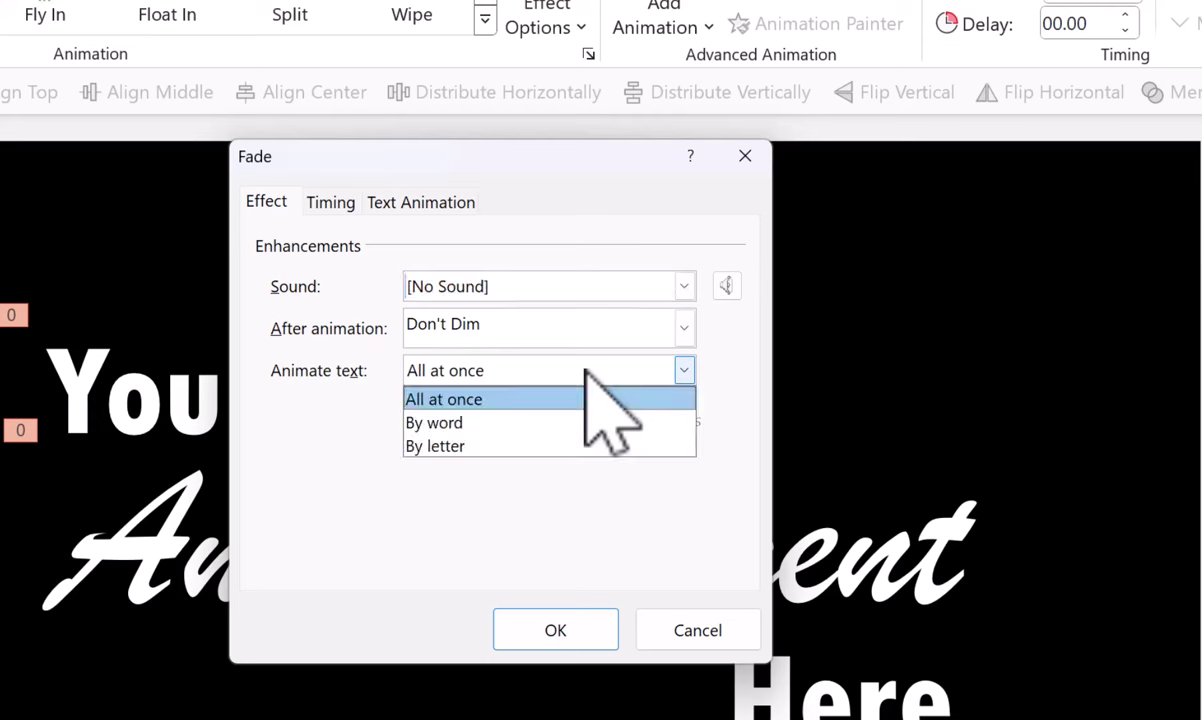
click(467, 448)
key(Tab)
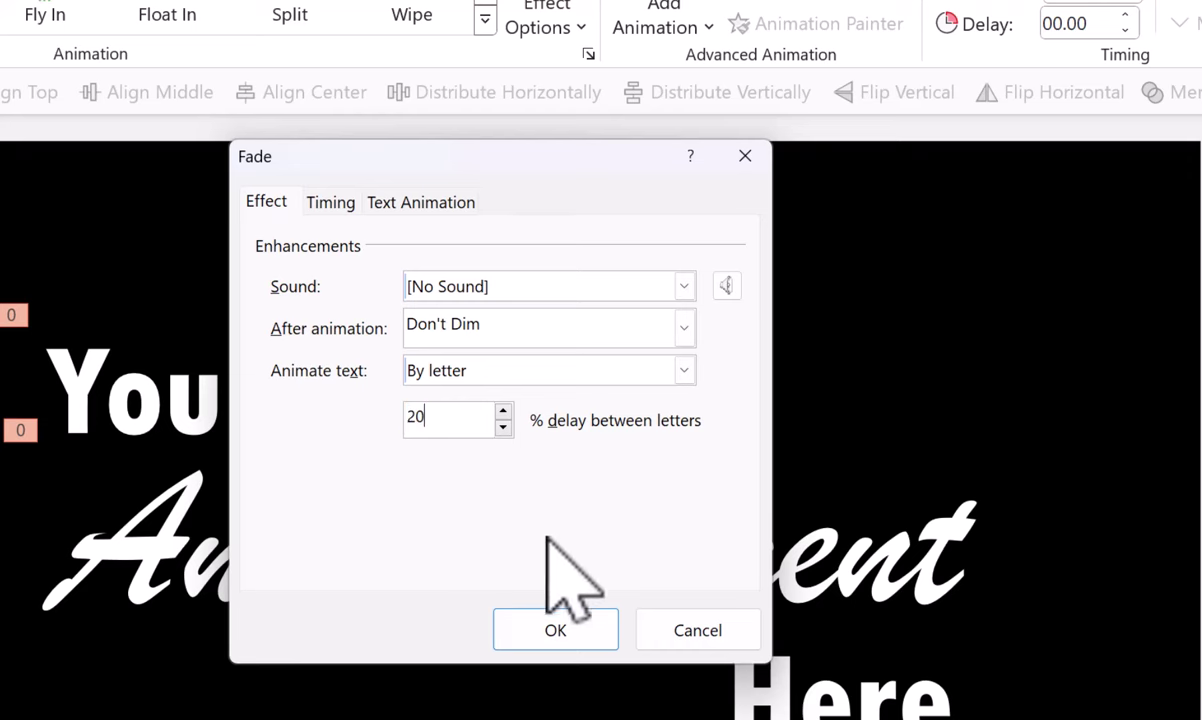
click(557, 628)
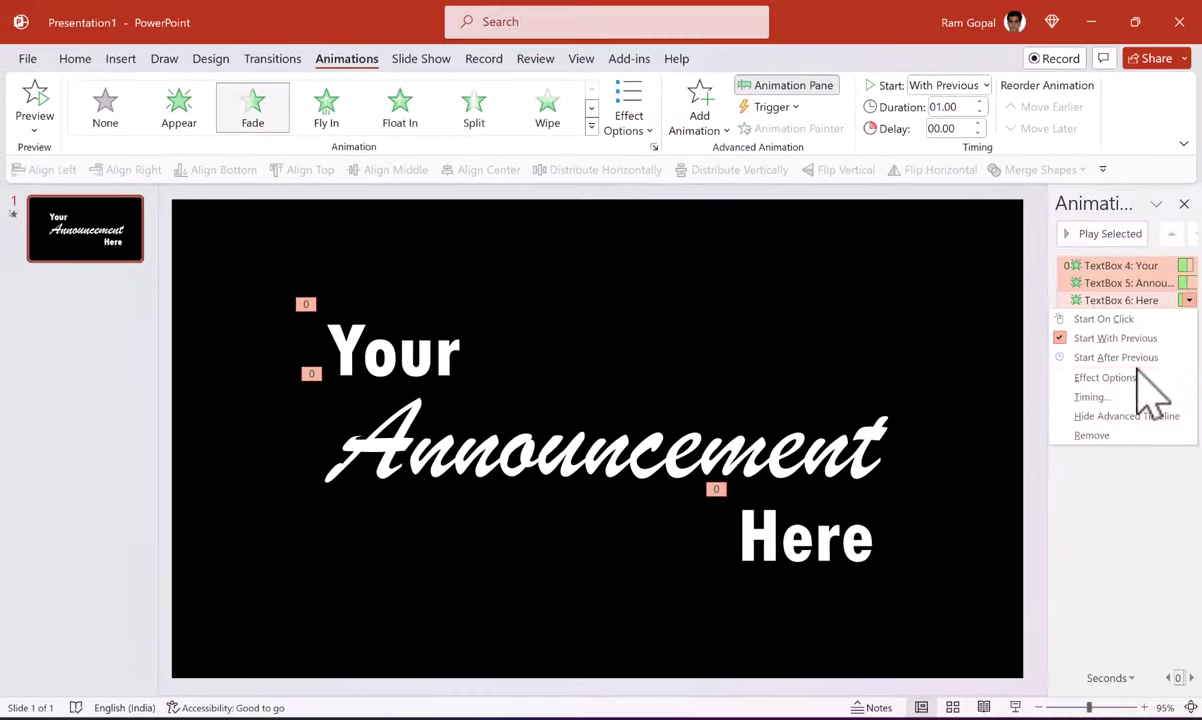
Set the fades to repeat Until End of Slide
click(1168, 386)
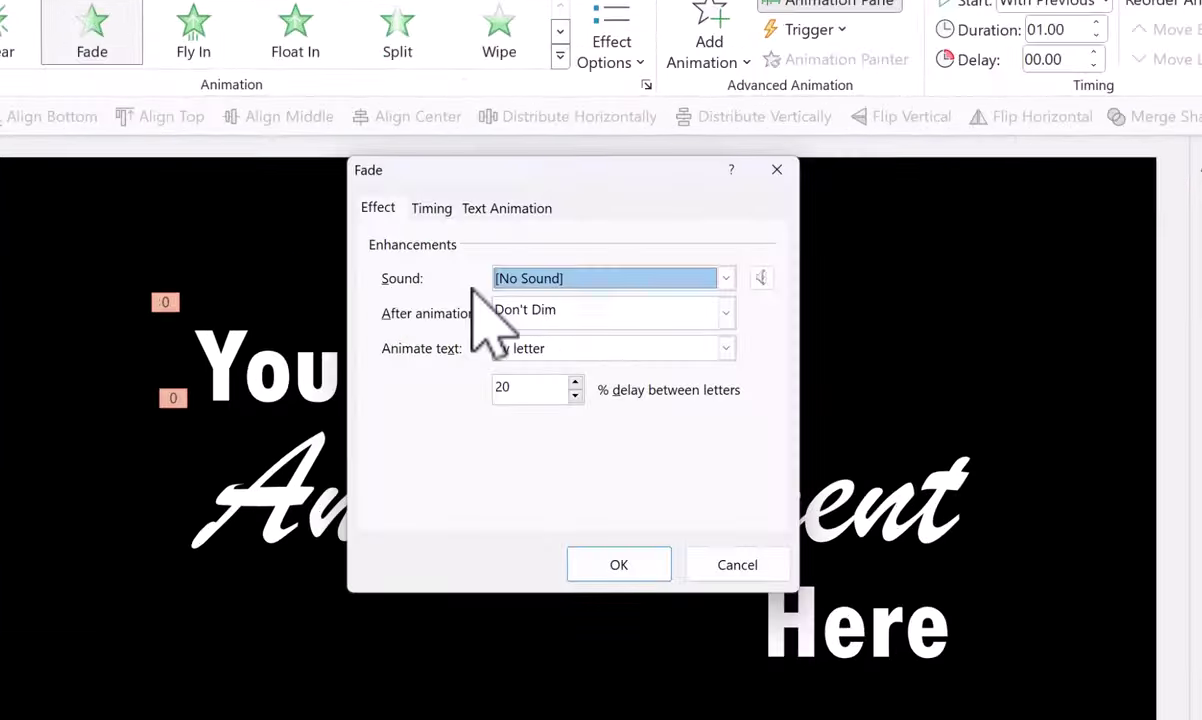
click(395, 192)
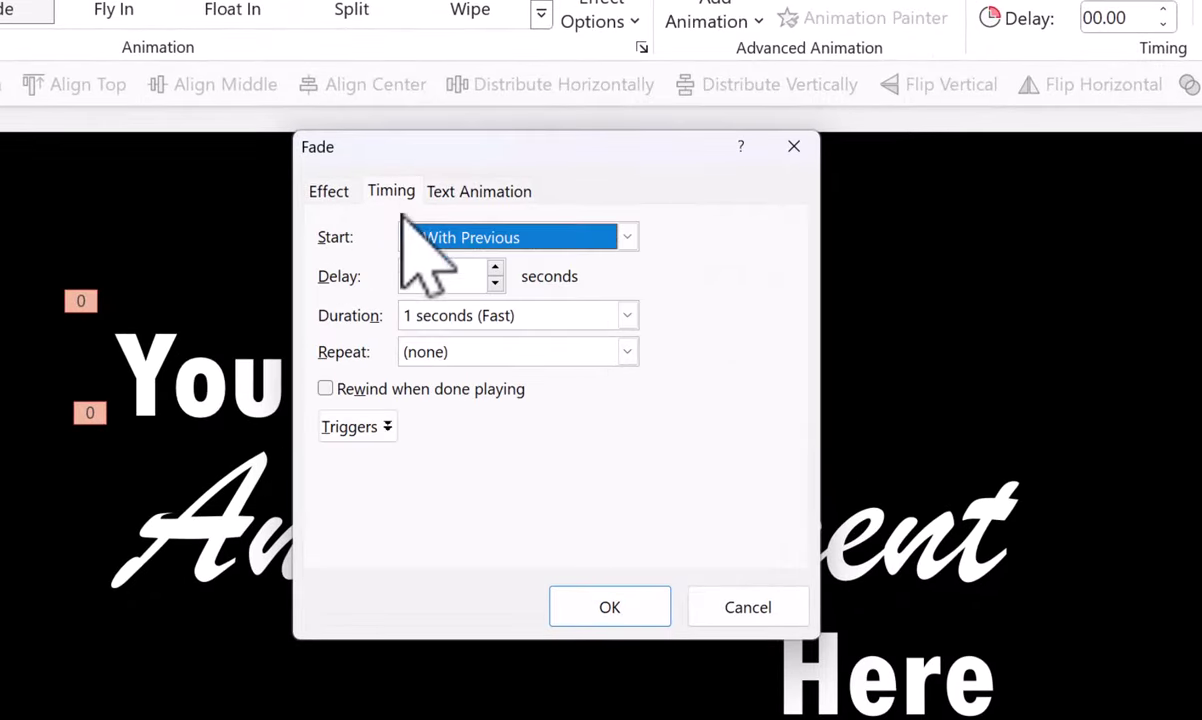
click(628, 353)
click(443, 540)
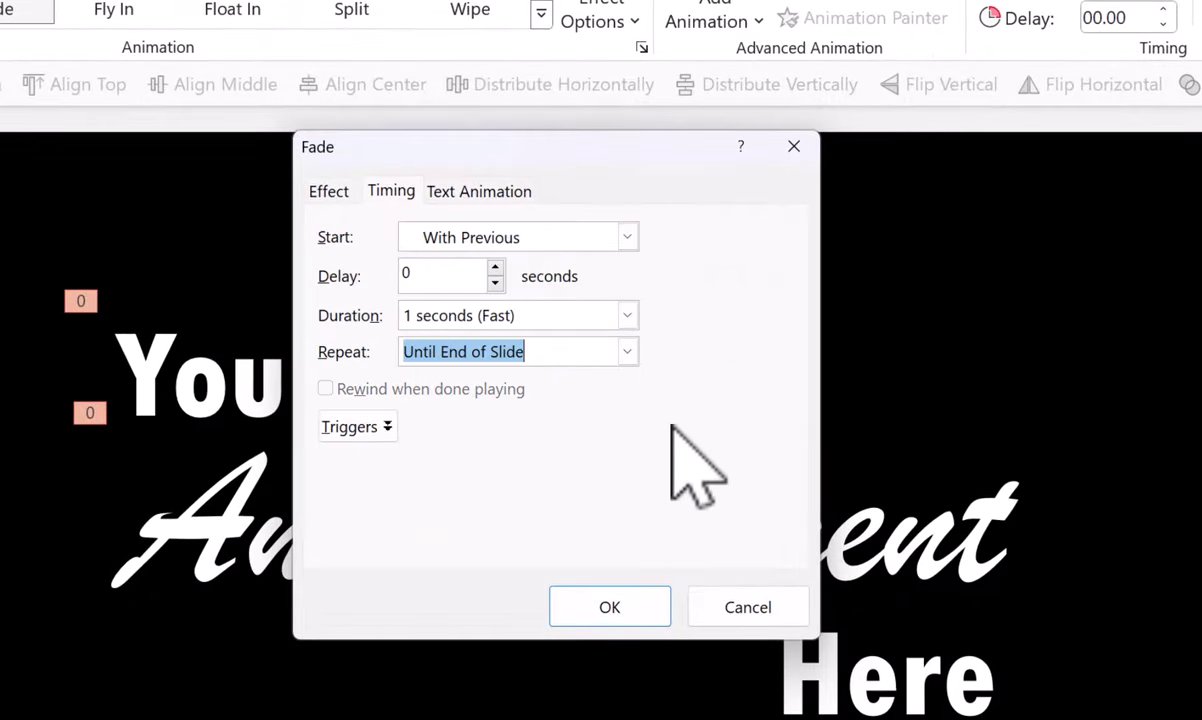
click(622, 610)
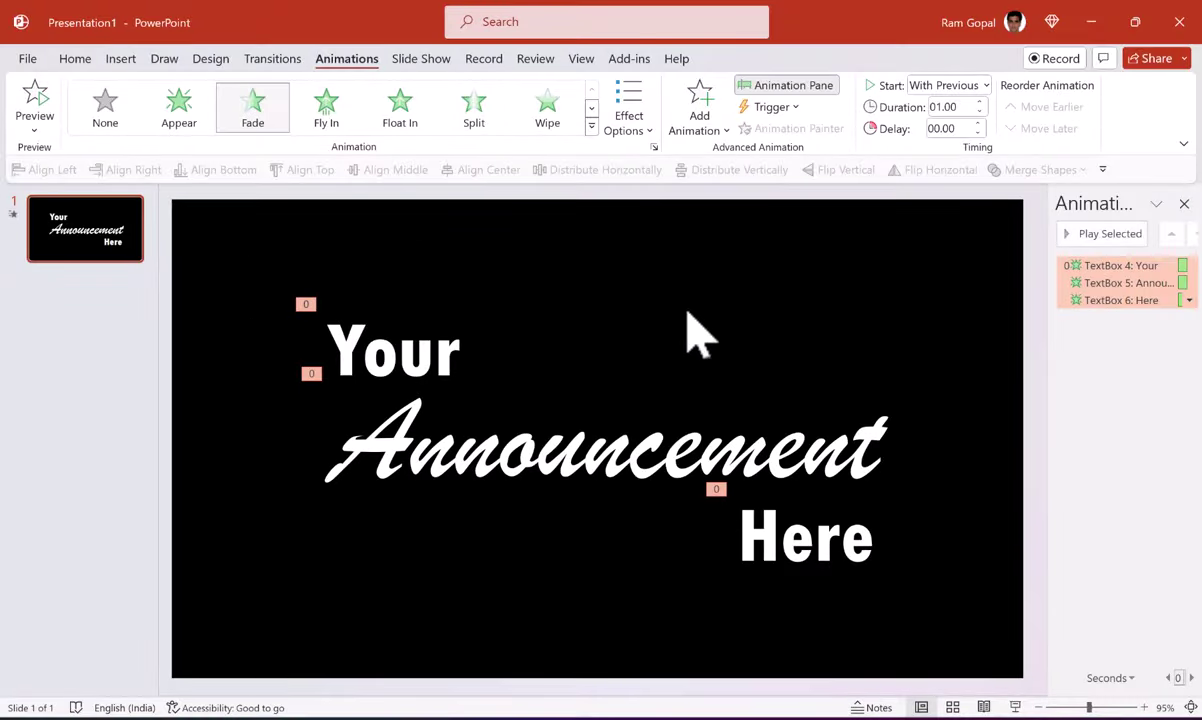
Dismiss the Pixabay popup and search for confetti videos
click(540, 655)
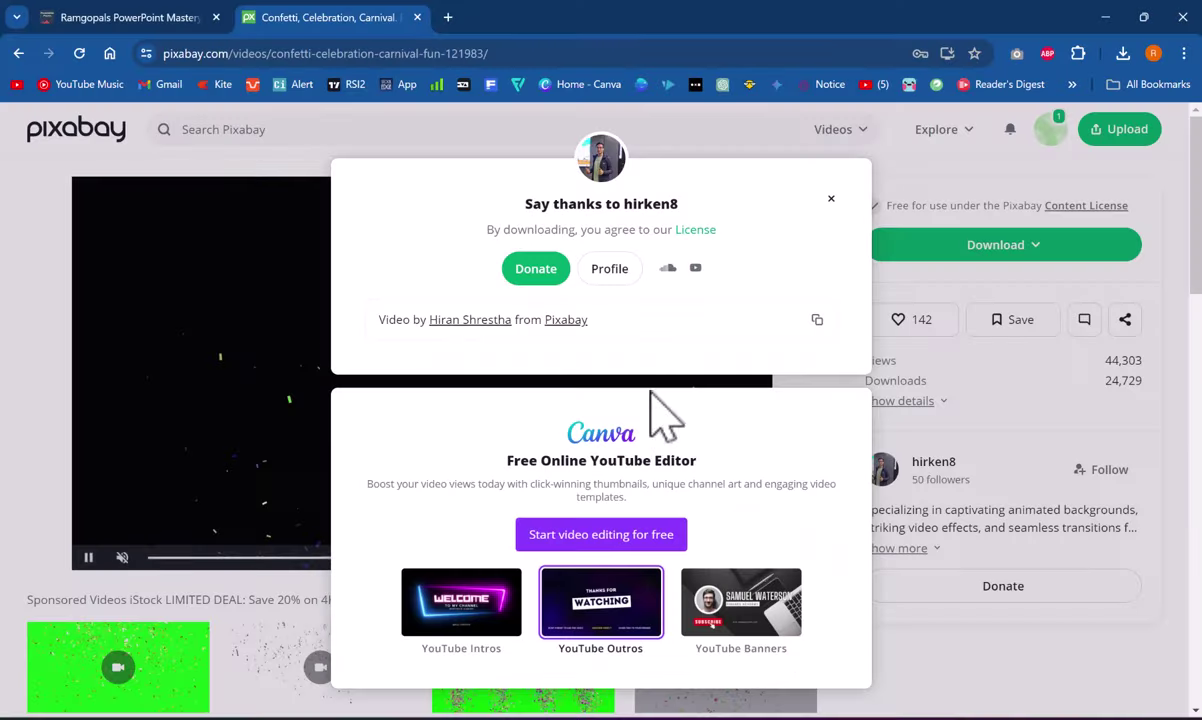
click(830, 199)
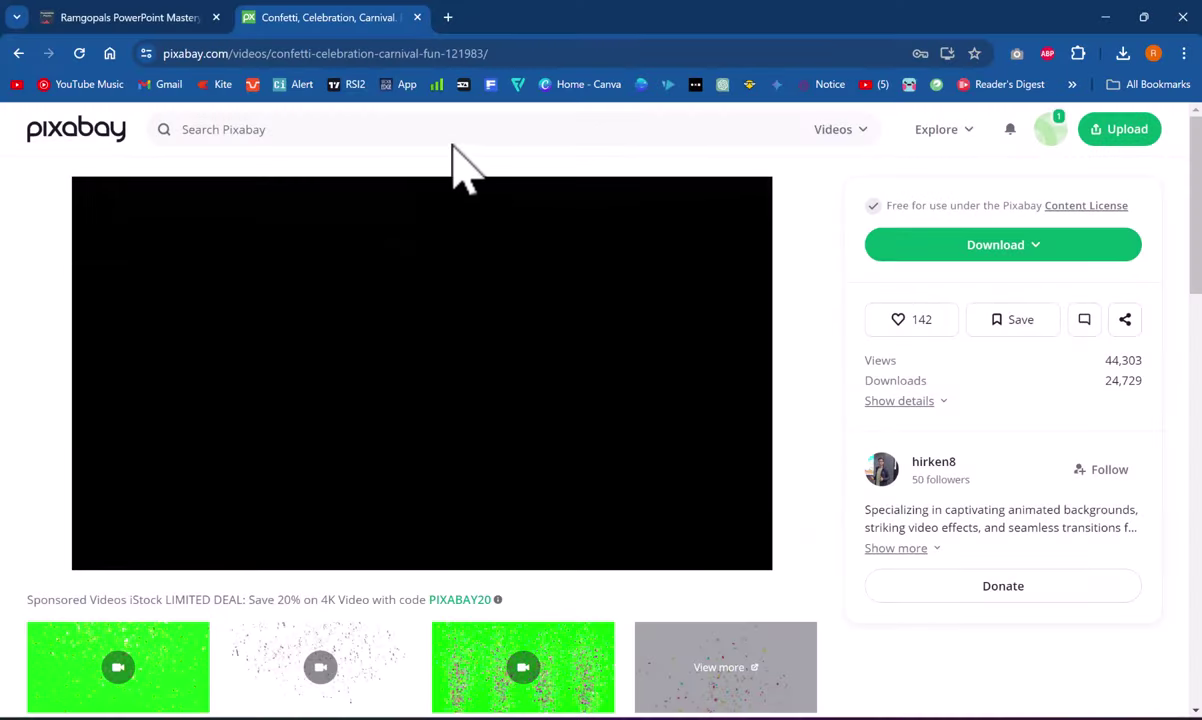
click(348, 127)
text(comnfetti)
key(Return)
click(833, 129)
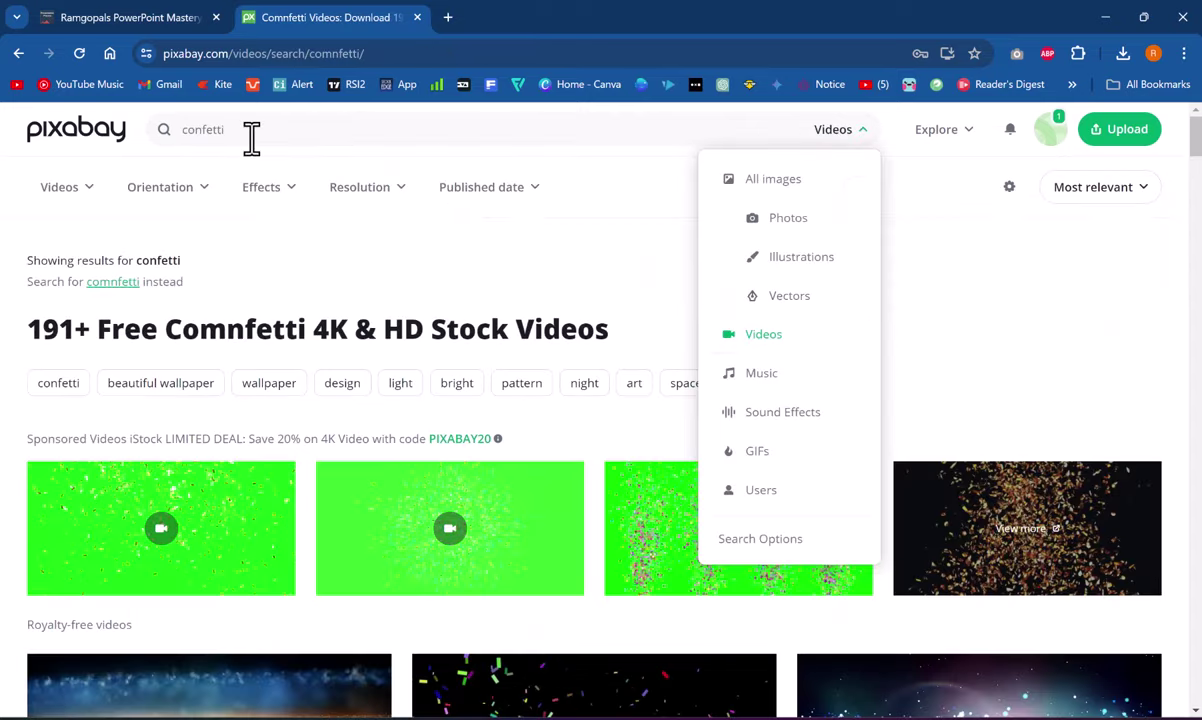
click(232, 178)
Open the confetti celebration video and download its 1920×1080 MP4
scroll(850, 330, down, 5)
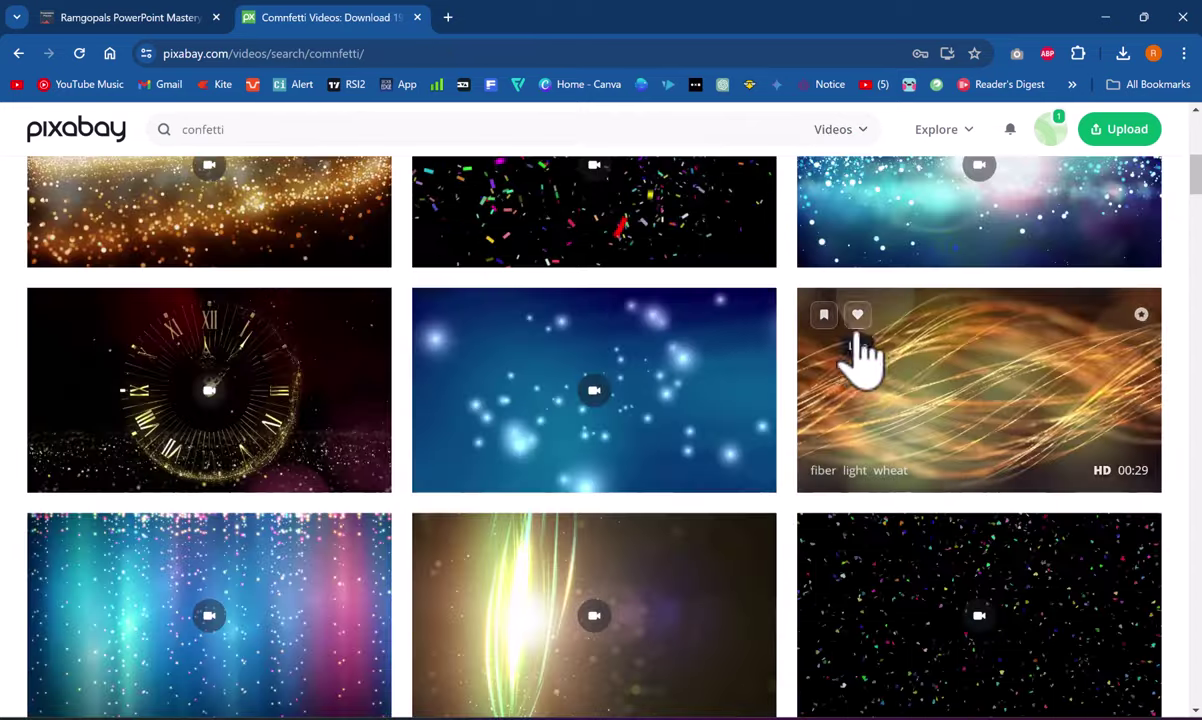
scroll(864, 357, up, 4)
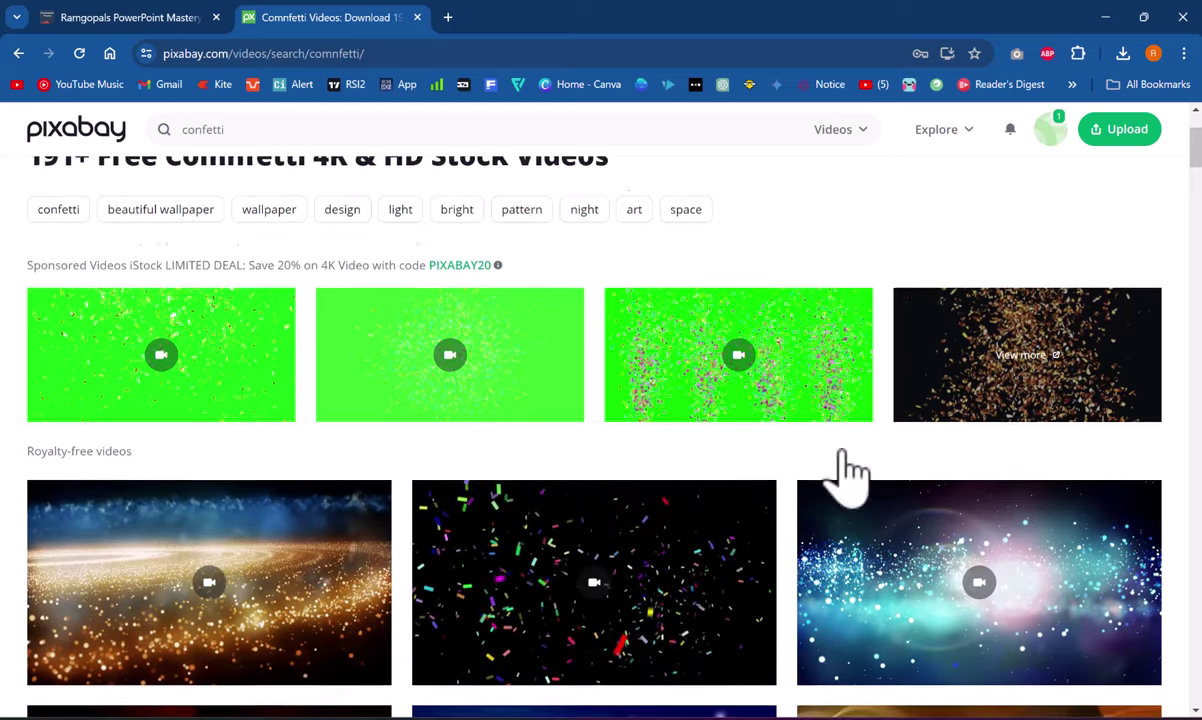
scroll(848, 472, down, 3)
click(632, 396)
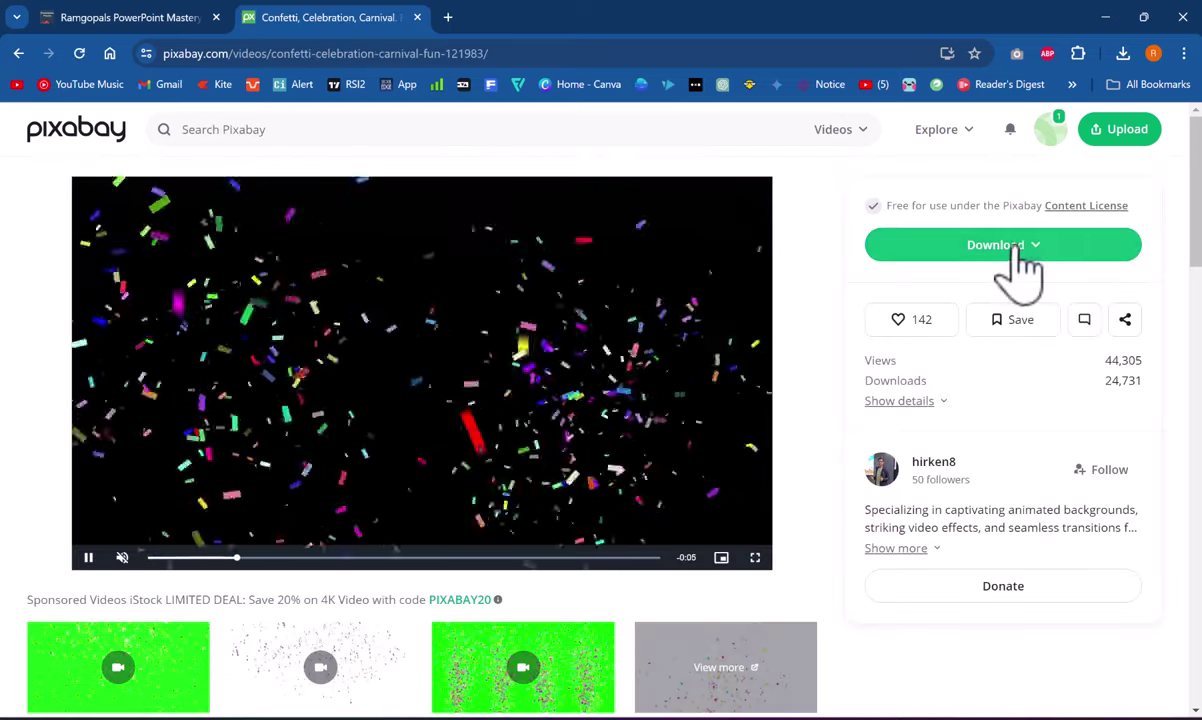
click(1016, 248)
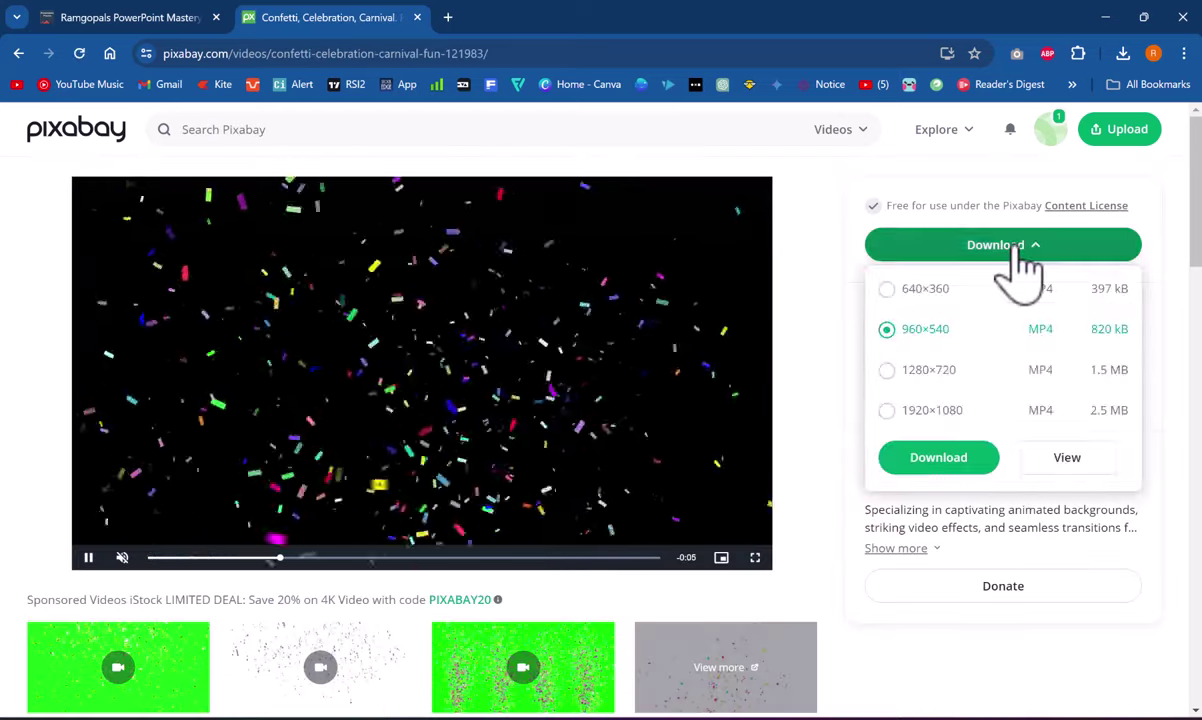
click(940, 461)
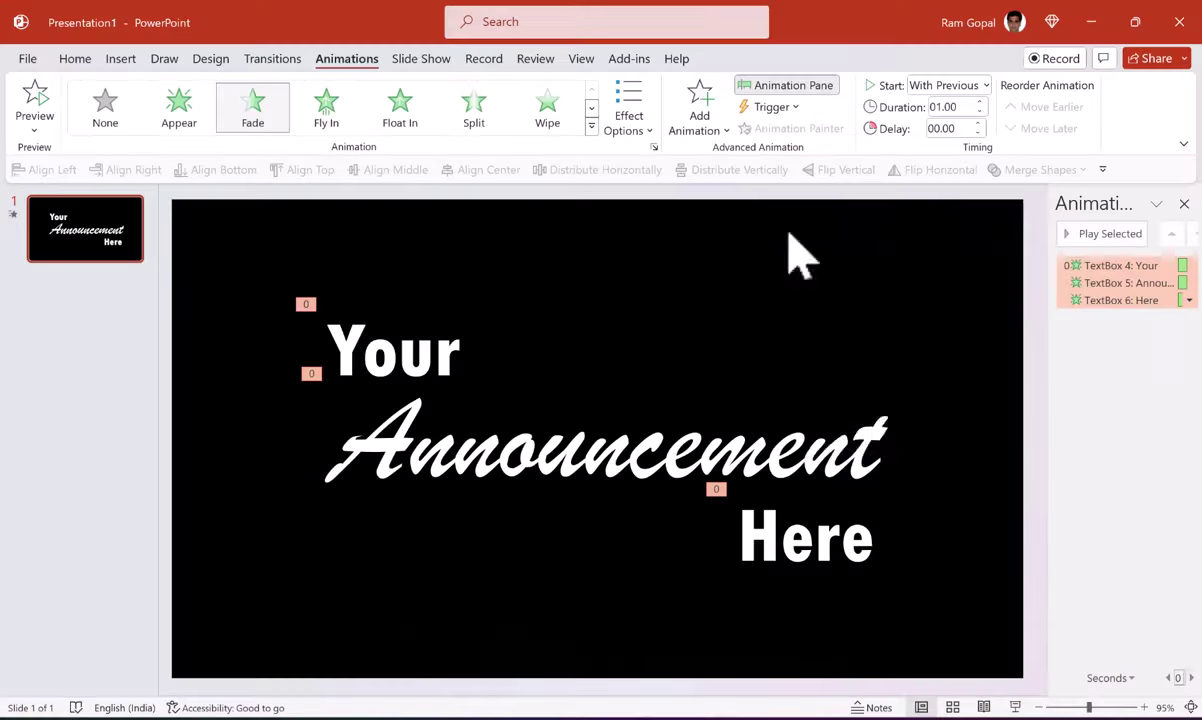
Paste the confetti video onto the slide, centre it, and set it to start automatically
right_click(789, 233)
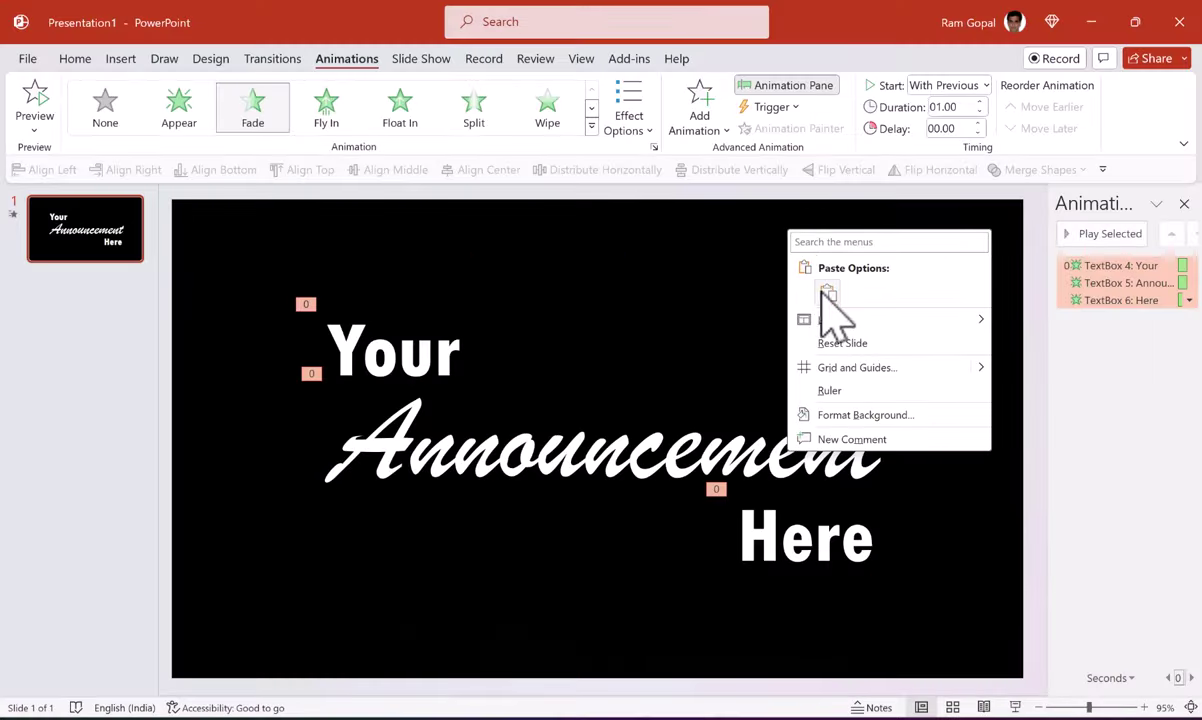
click(827, 293)
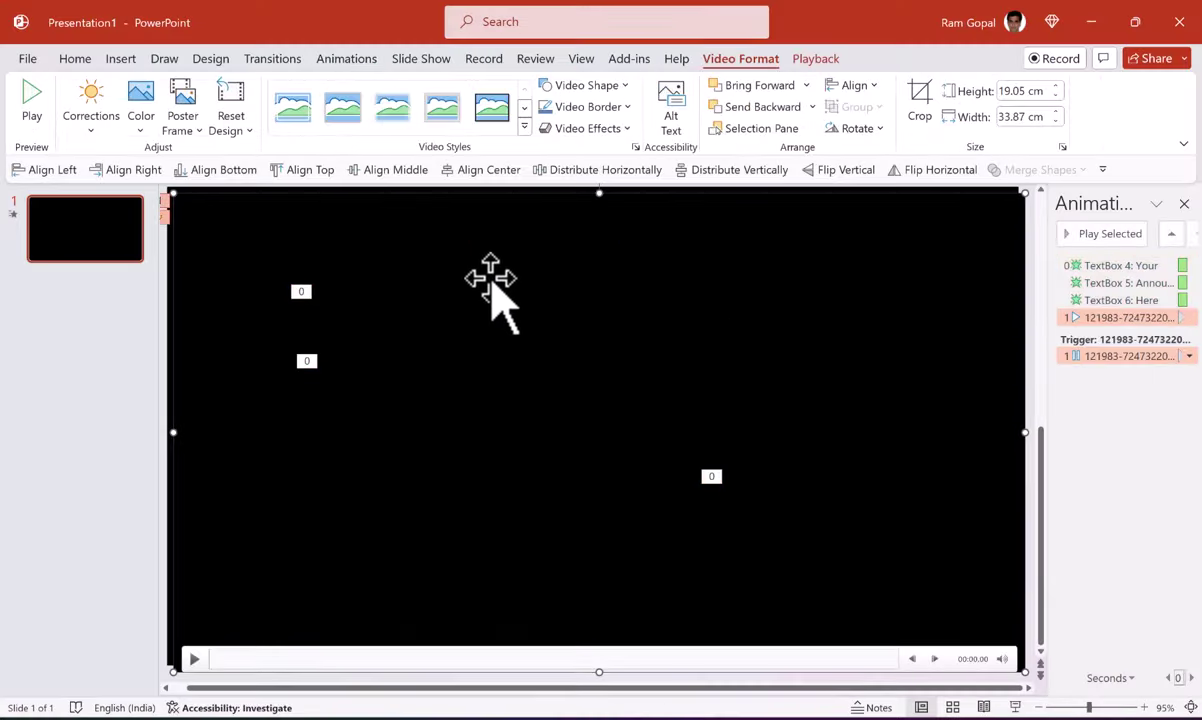
drag(490, 278, 366, 272)
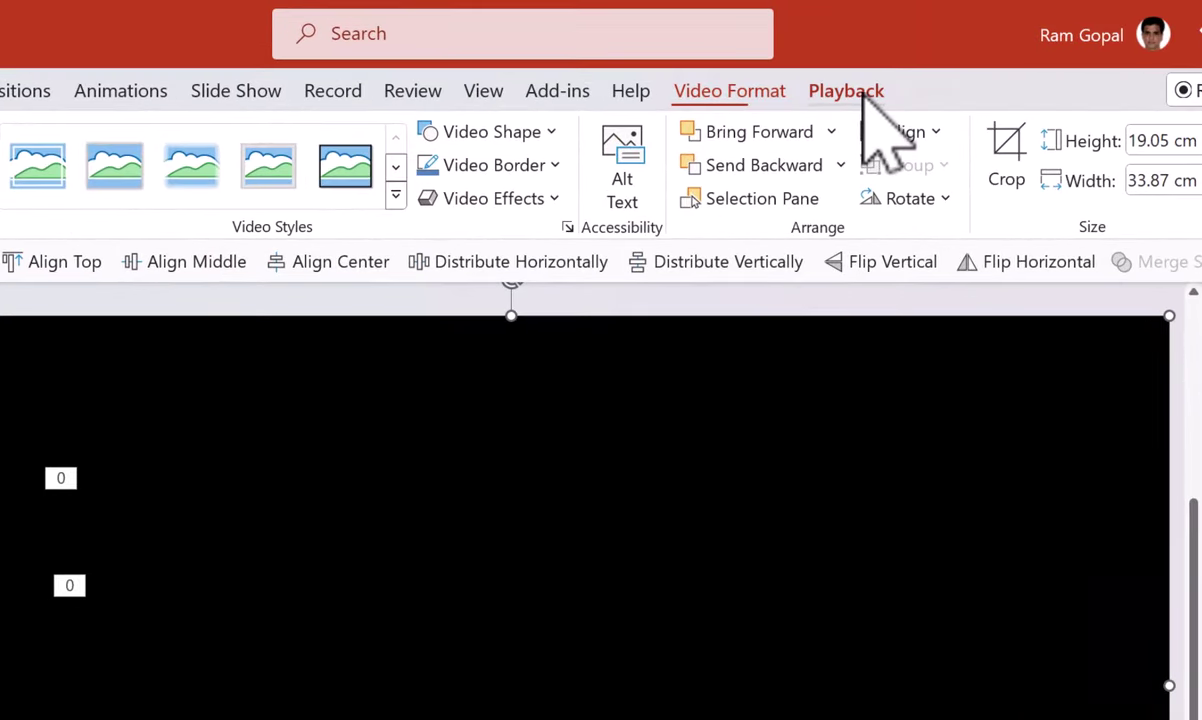
click(816, 58)
click(400, 134)
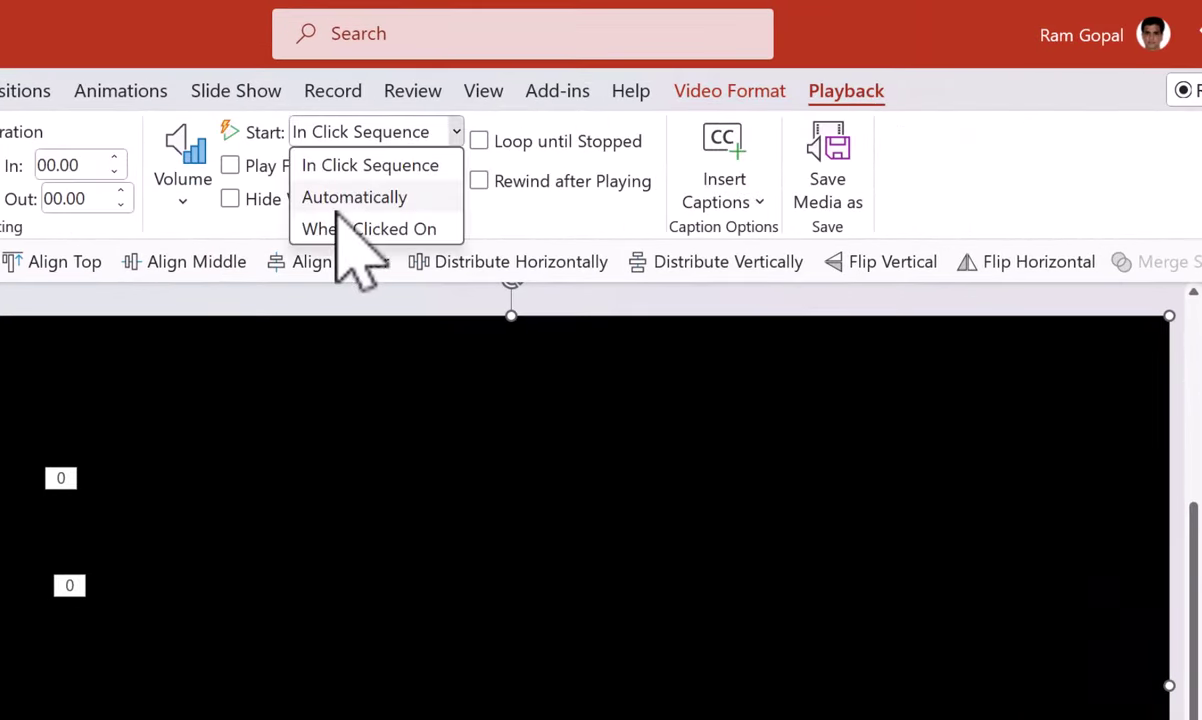
click(338, 192)
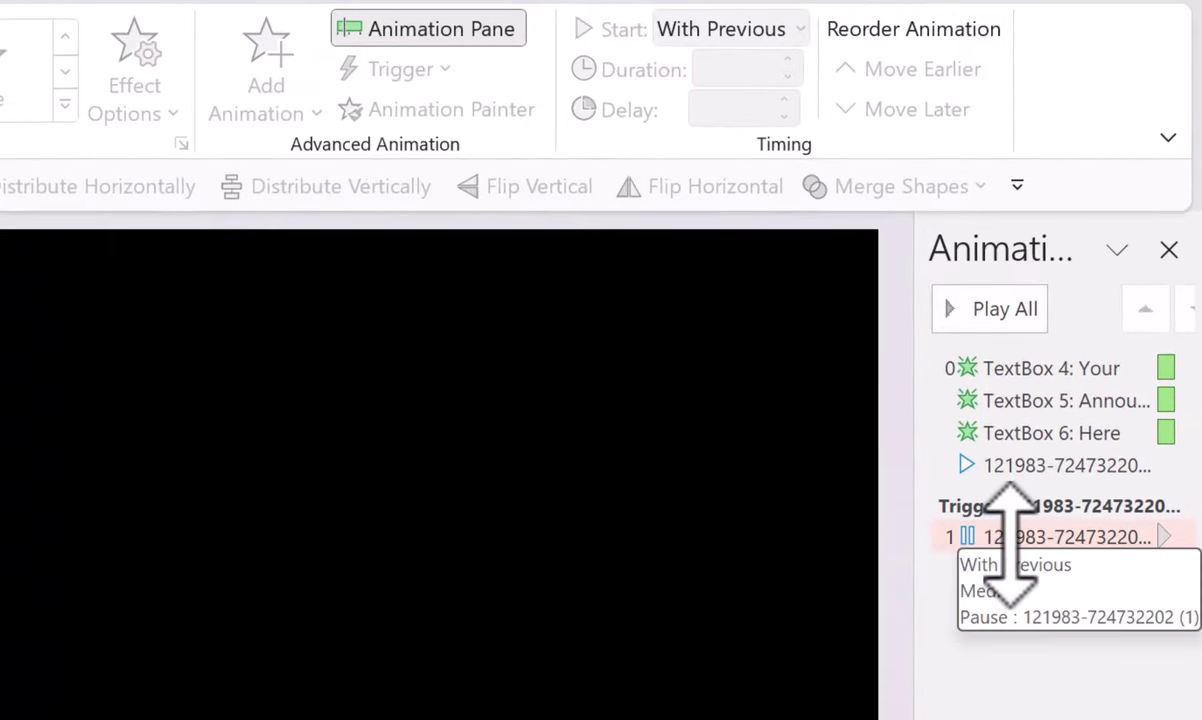
Move the video's Pause effect above the text fades and make it start With Previous
drag(1010, 545, 1020, 357)
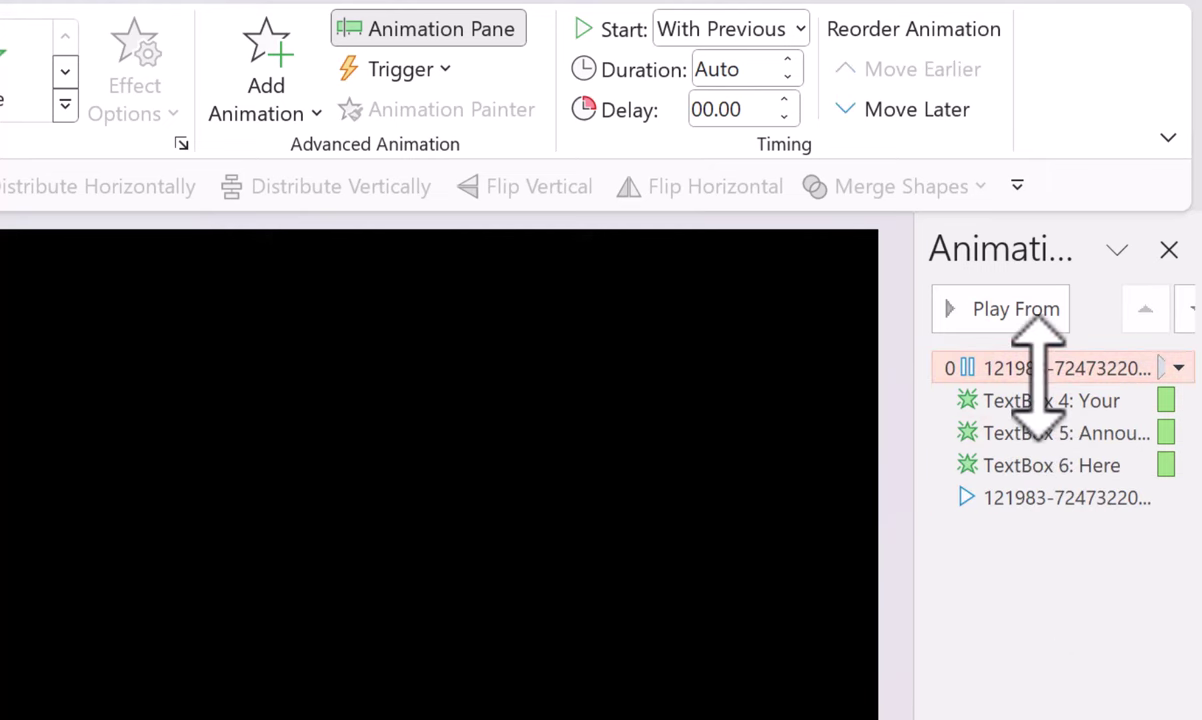
click(726, 36)
click(731, 104)
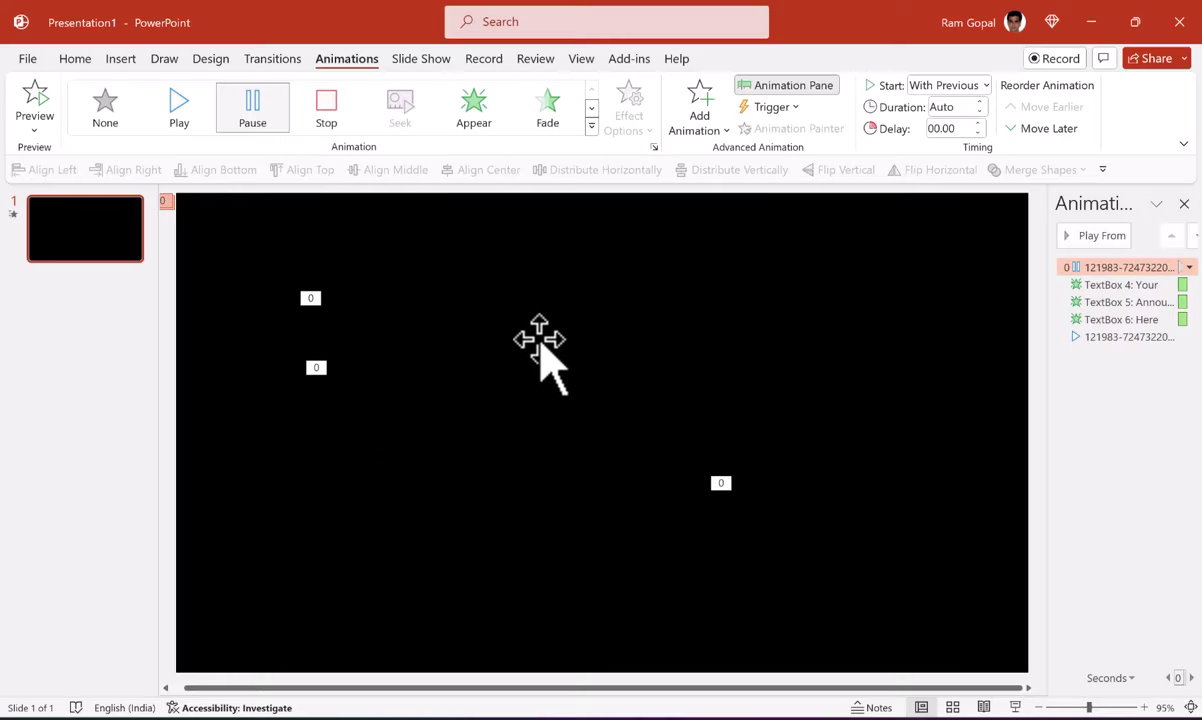
Send the confetti video behind the three words and play the slide show to check
right_click(611, 314)
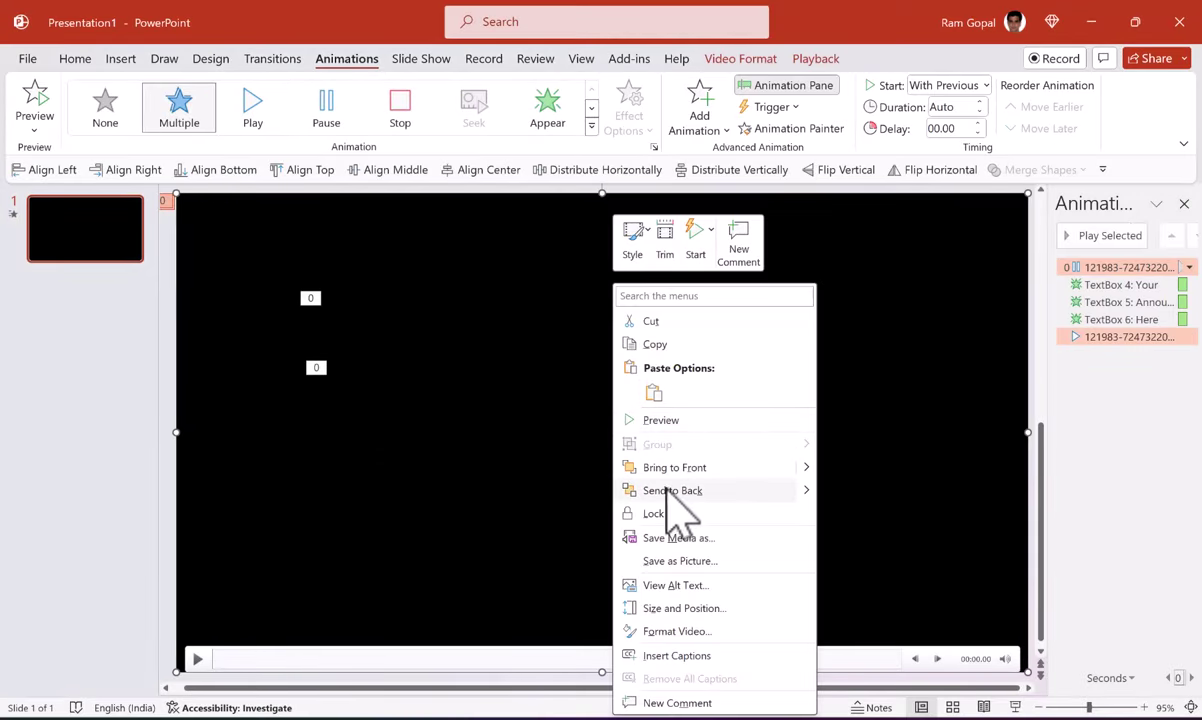
click(875, 605)
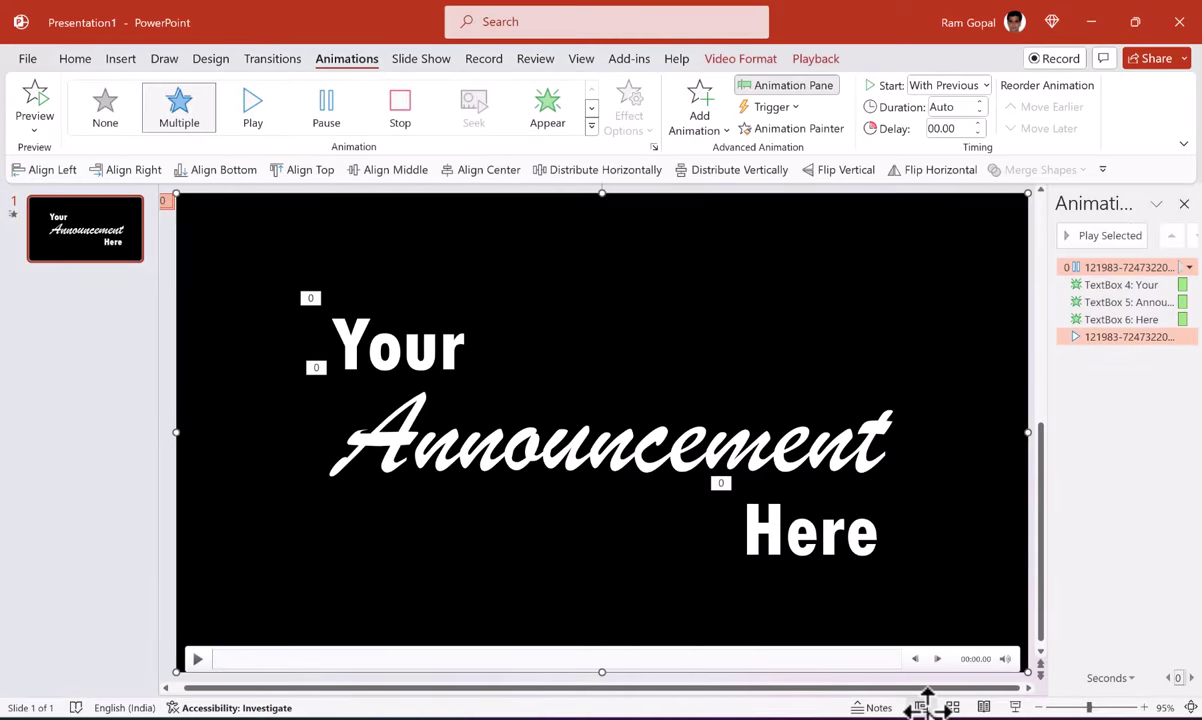
click(1015, 707)
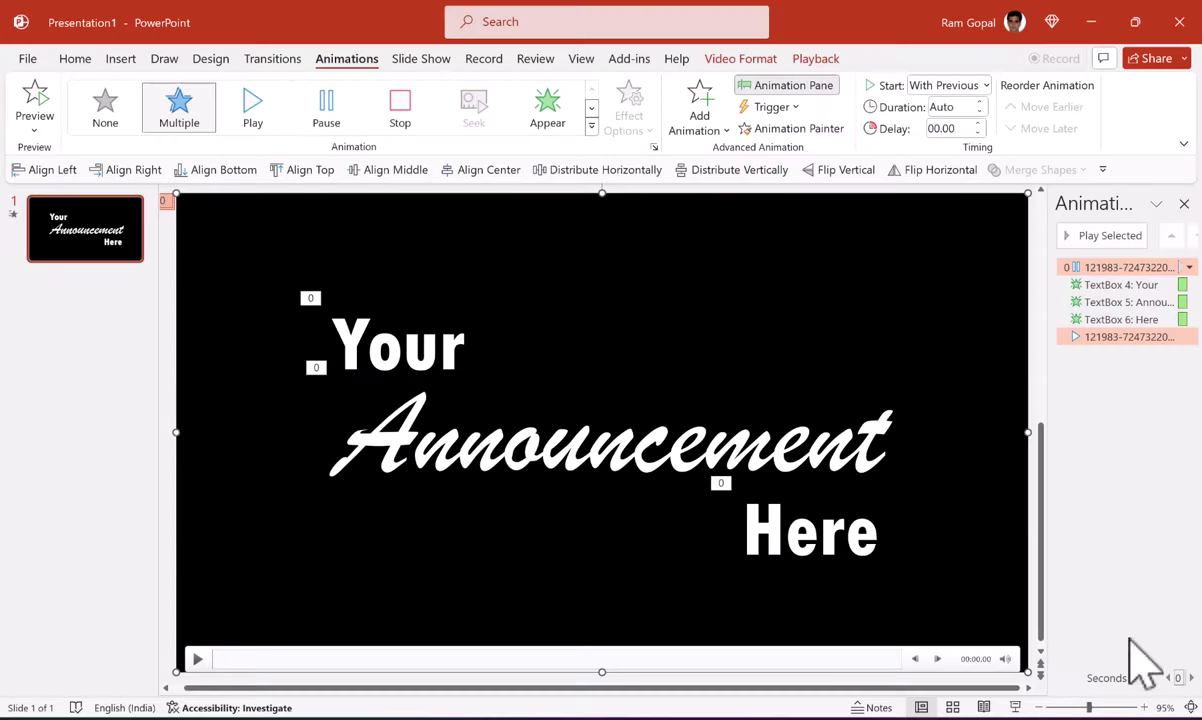
Select the 'Your' text box animation in the Animation Pane
click(1090, 285)
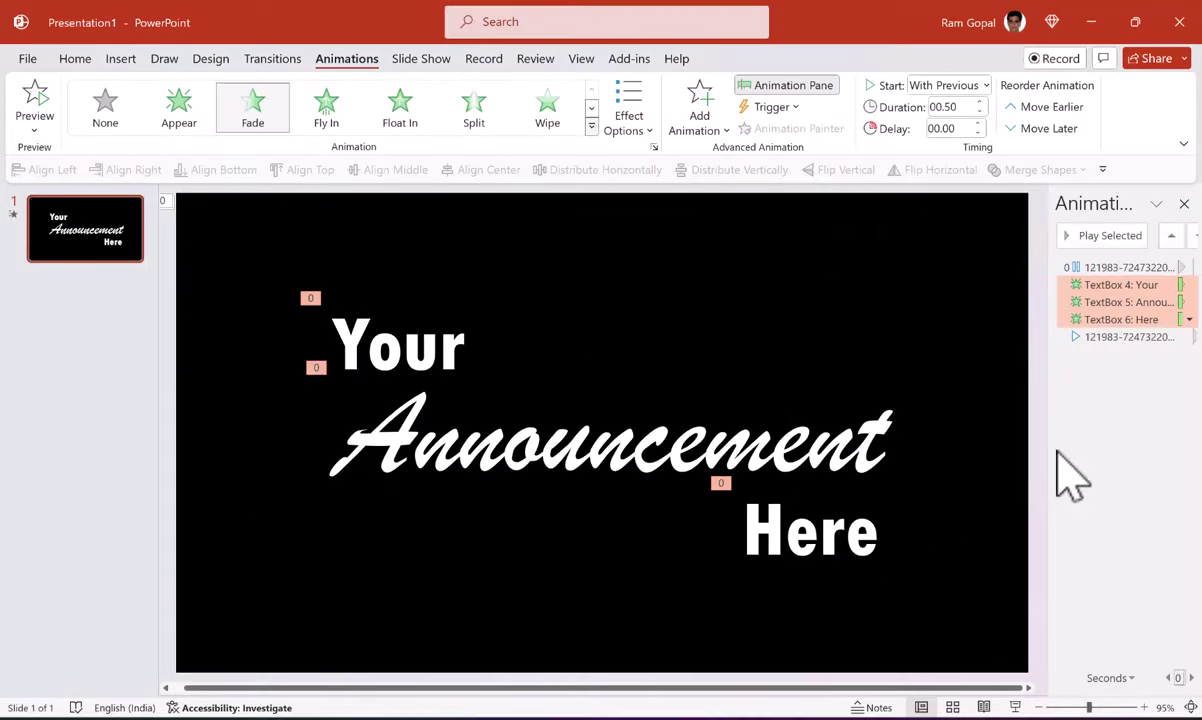
mouse_move(741, 395)
Set video export quality to Ultra HD (4K), then cancel the save dialog without exporting
click(28, 59)
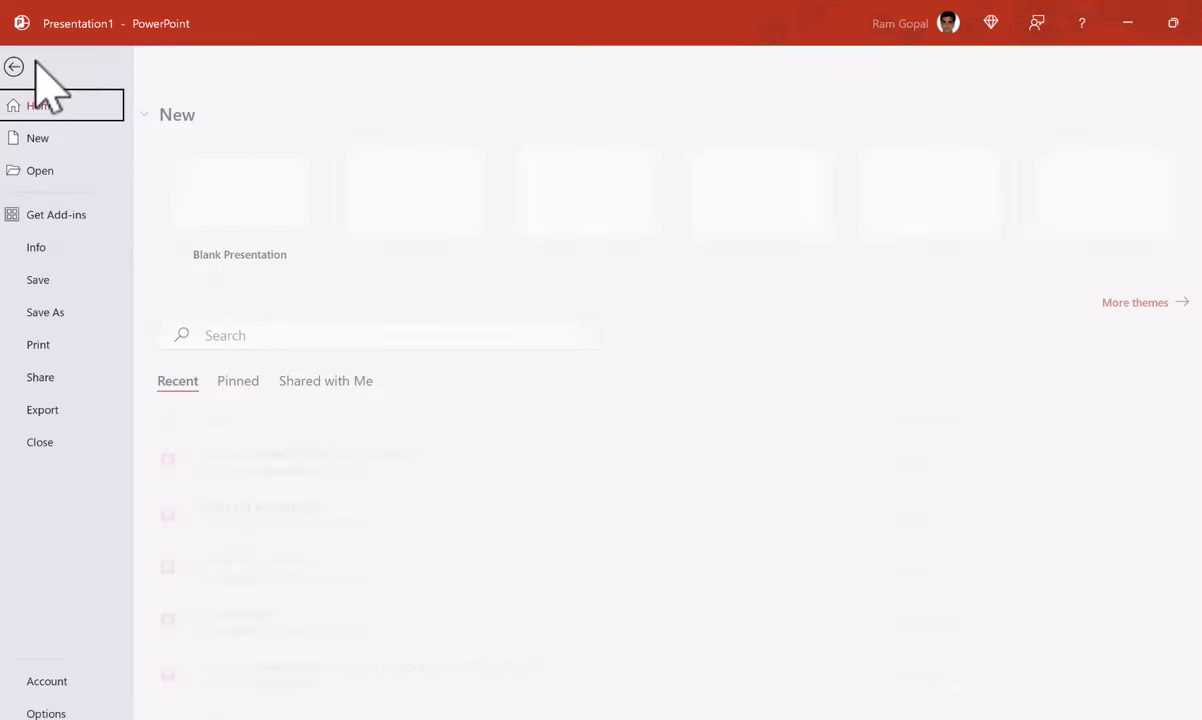
click(99, 638)
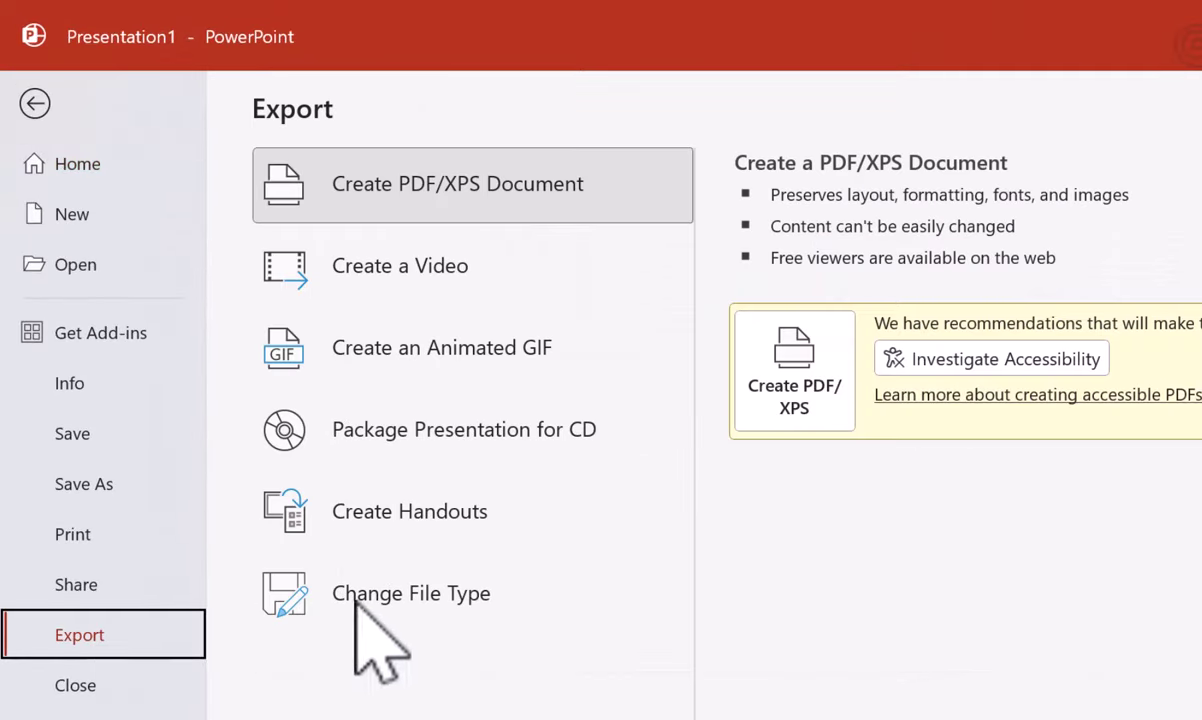
click(419, 279)
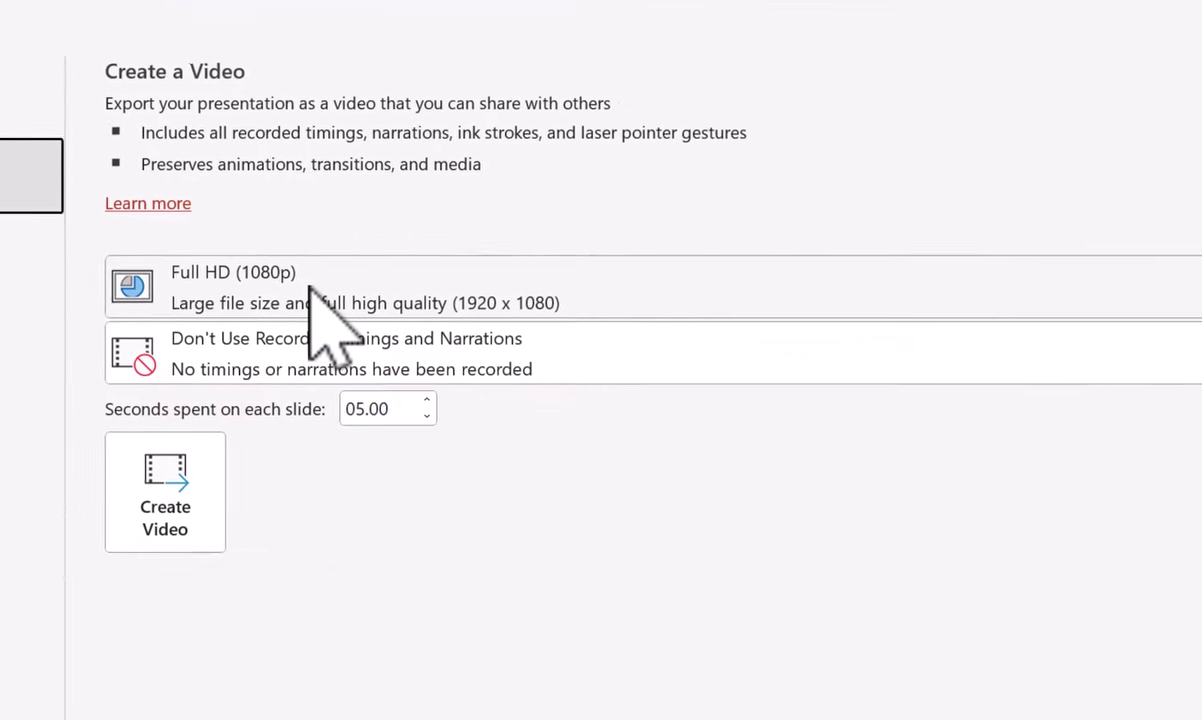
click(945, 382)
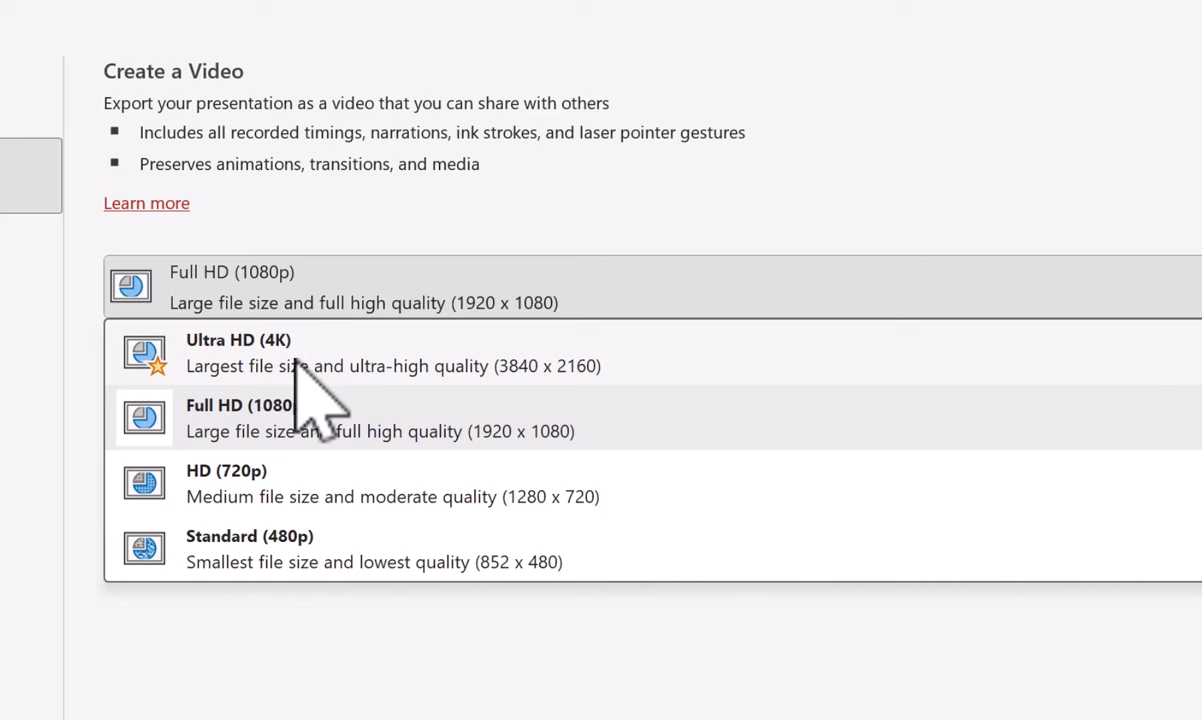
click(300, 362)
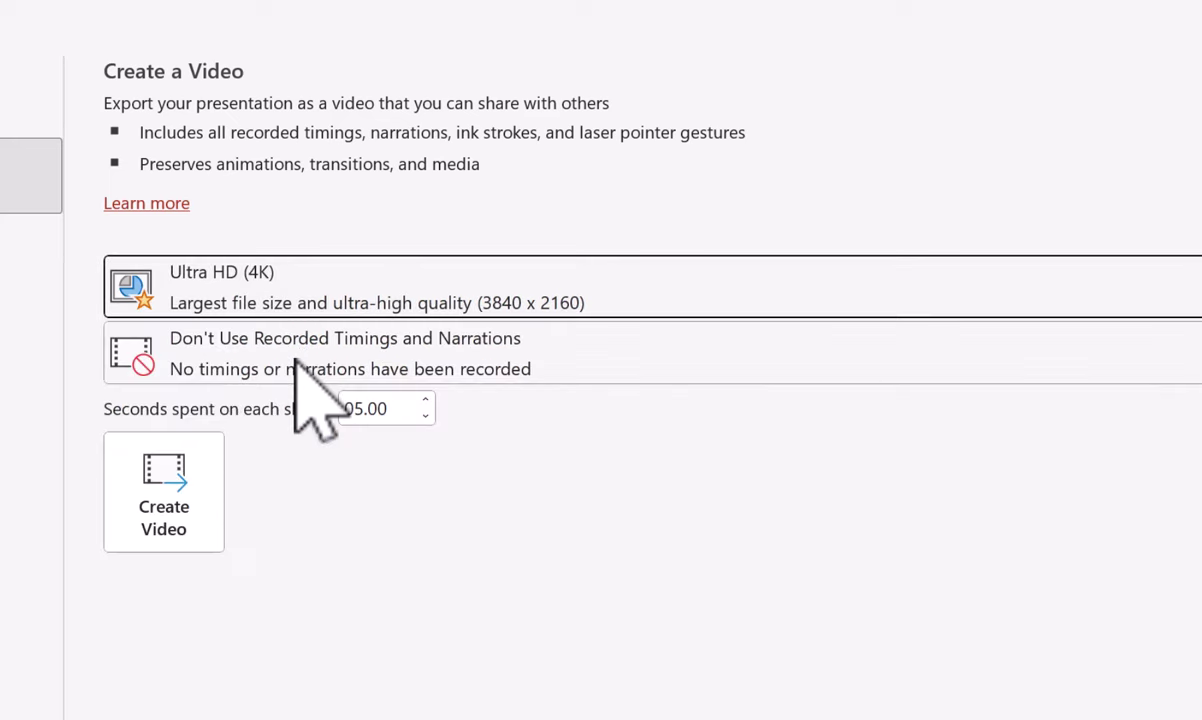
click(172, 503)
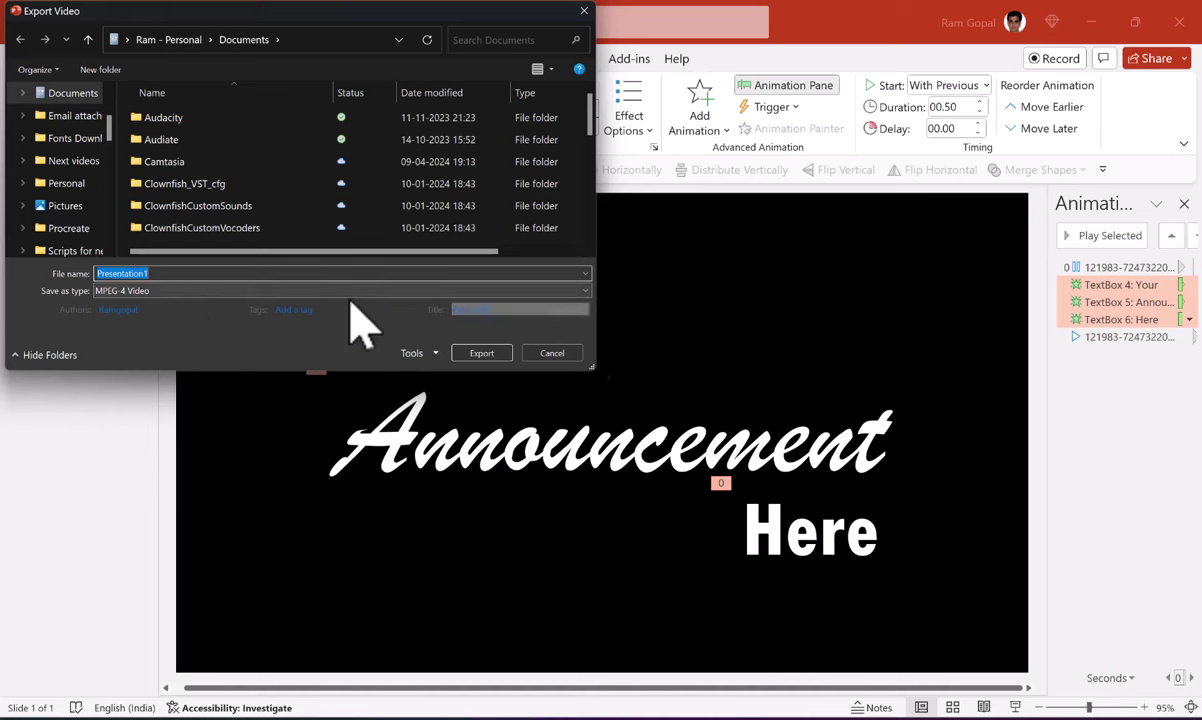
click(552, 356)
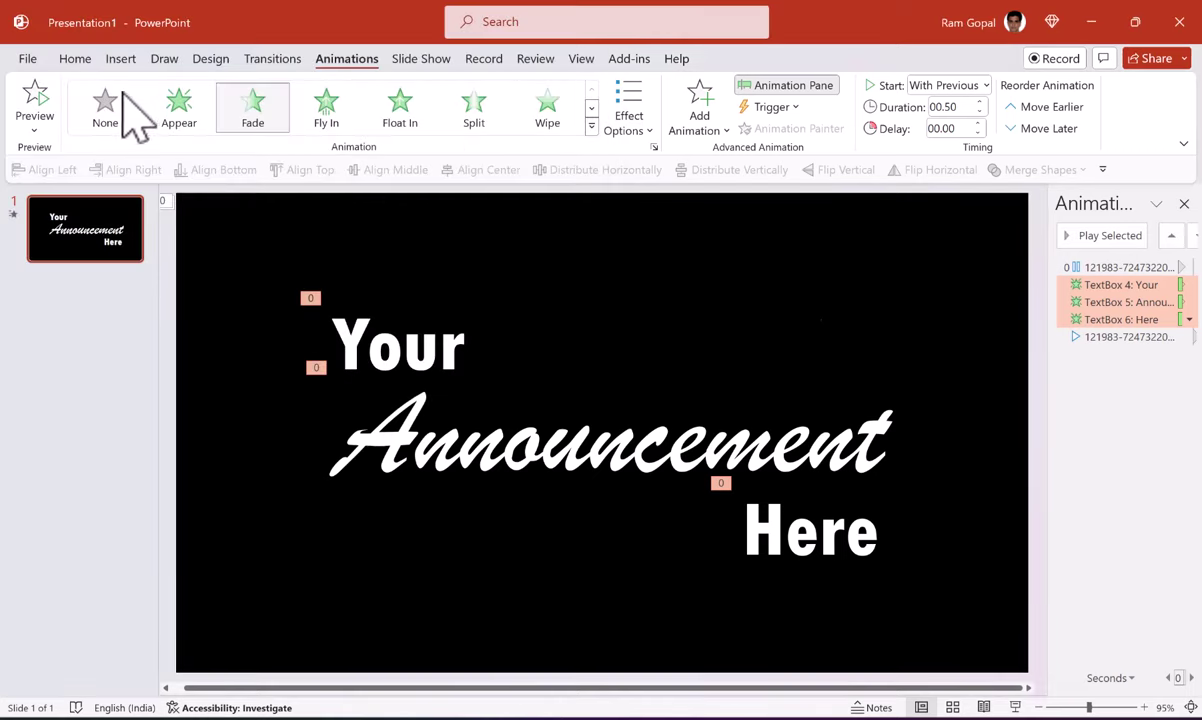
Export the slide as a Full HD (1080p) video, Presentation1.mp4, to the Desktop
click(27, 60)
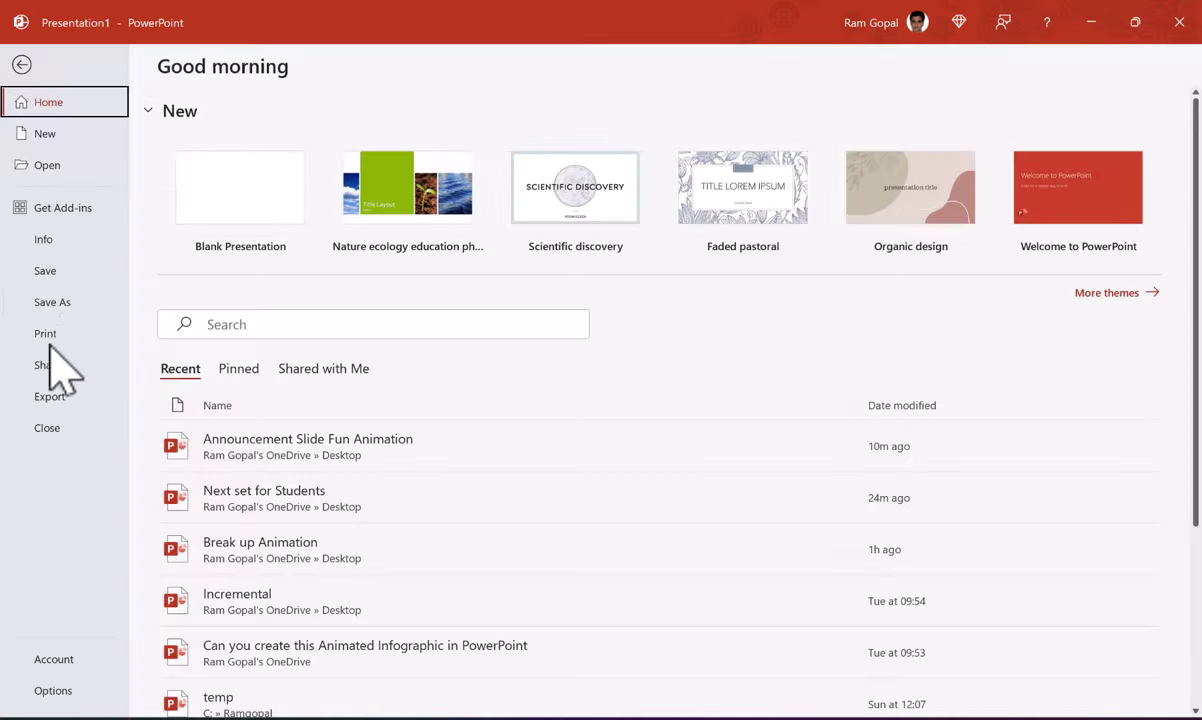
click(49, 396)
click(318, 172)
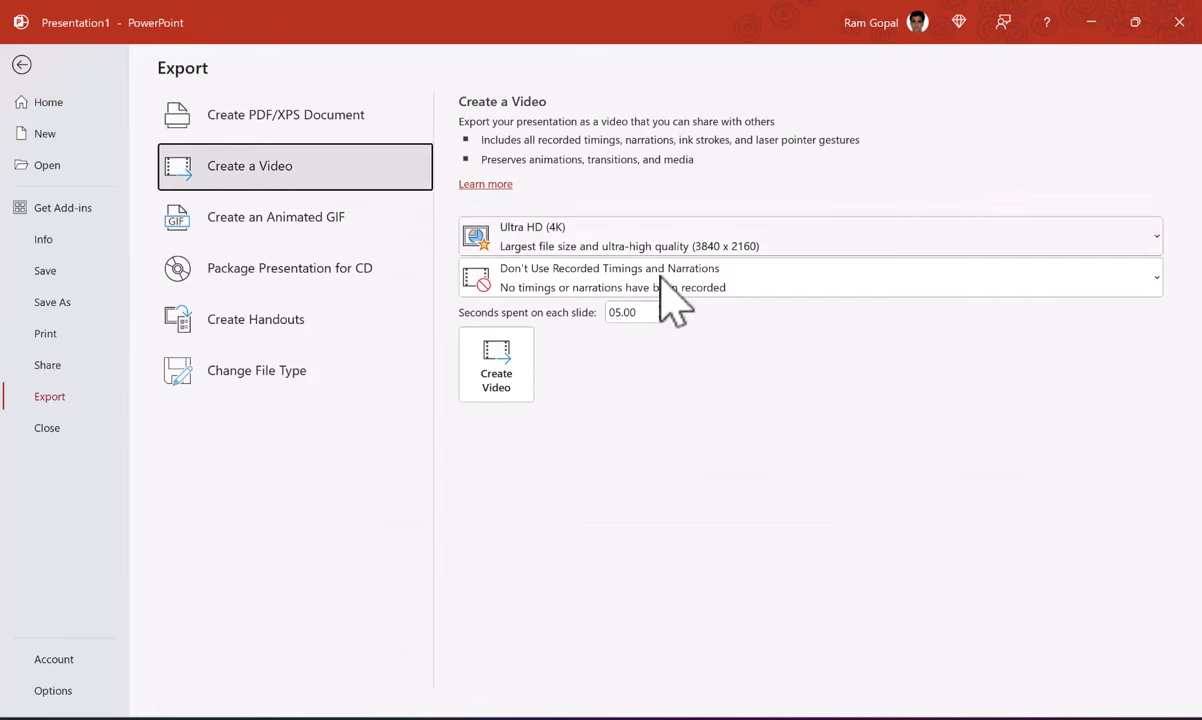
click(545, 237)
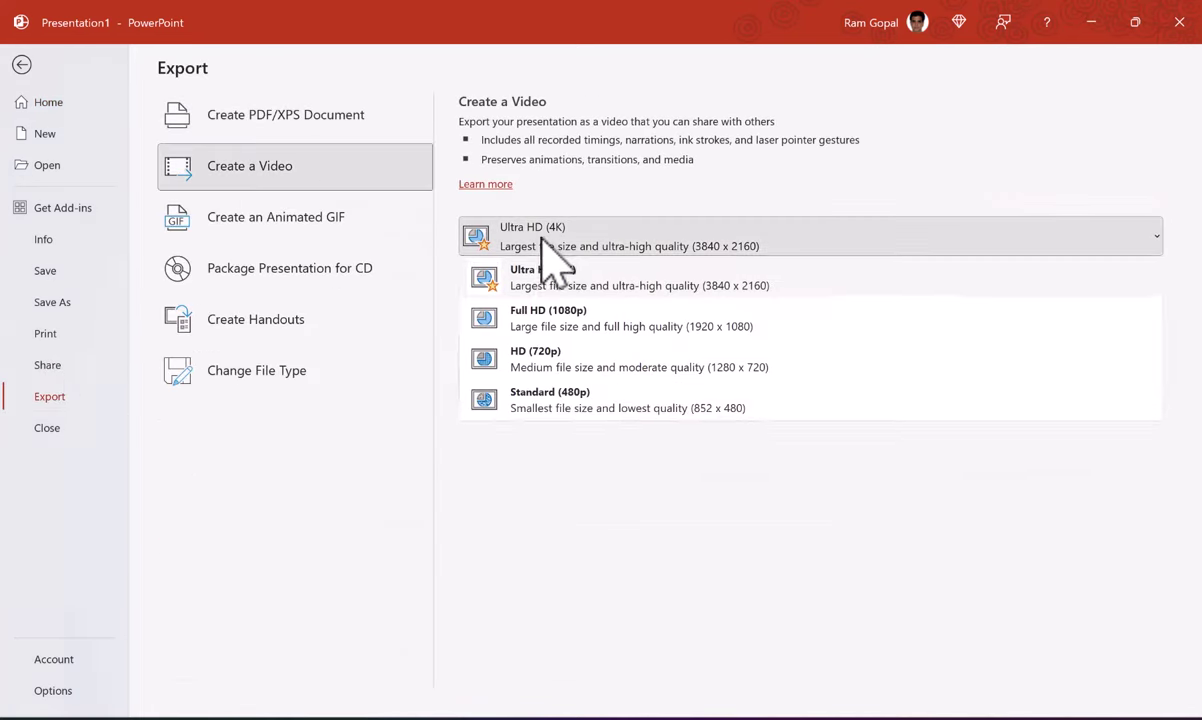
click(530, 318)
click(518, 389)
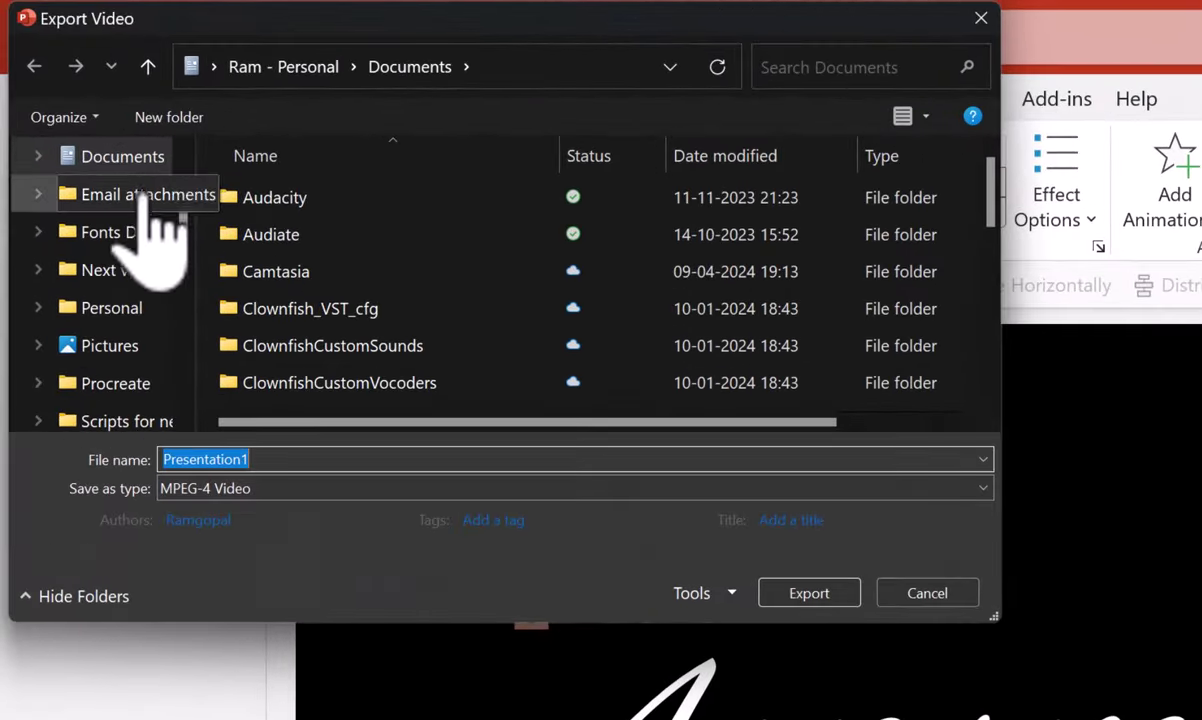
scroll(180, 262, up, 3)
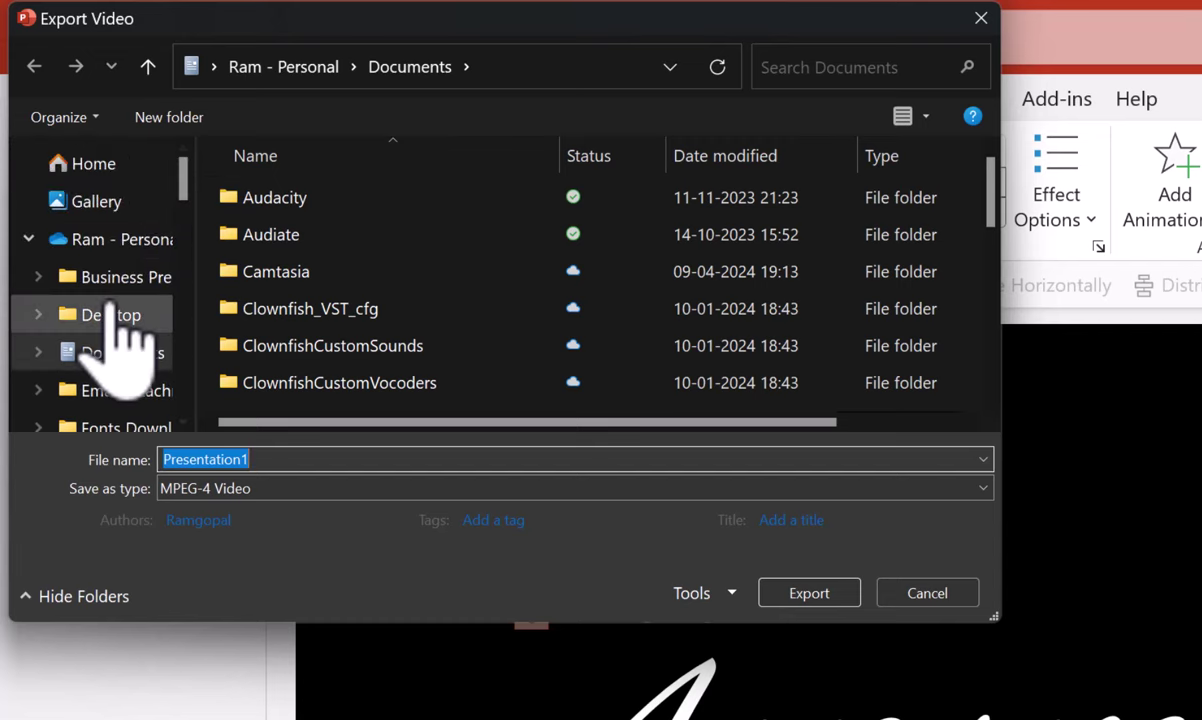
click(113, 316)
click(800, 594)
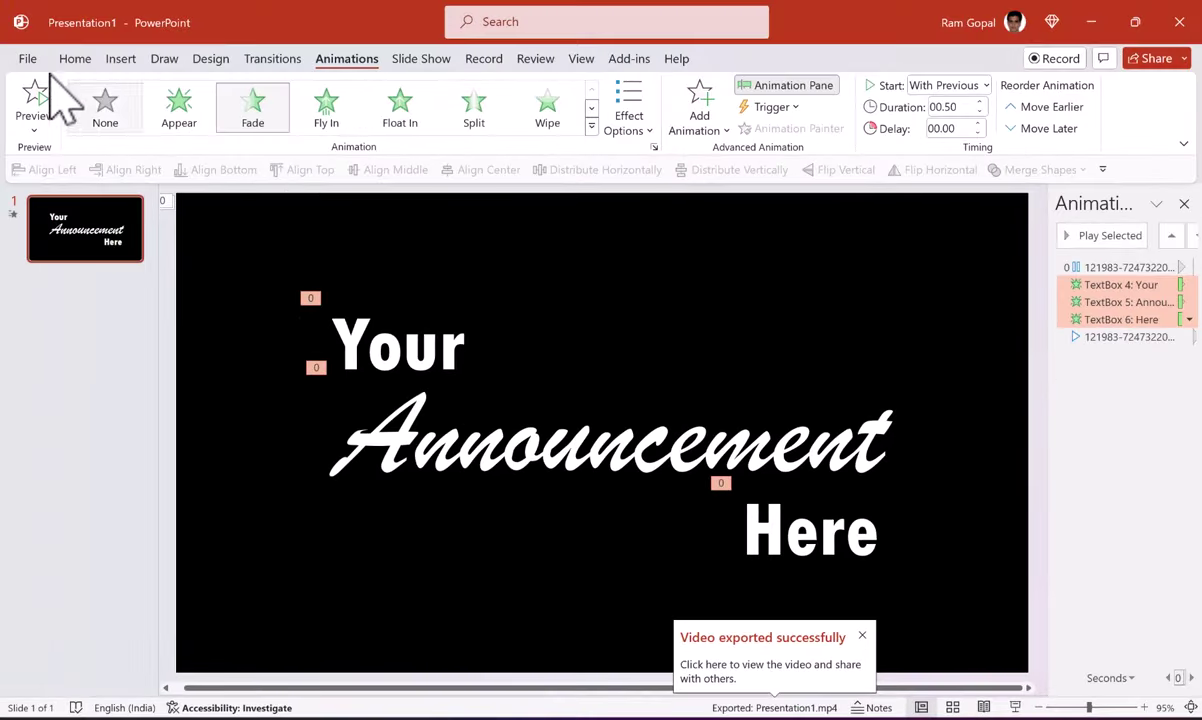
Create an animated GIF of the slide at Medium quality
click(27, 58)
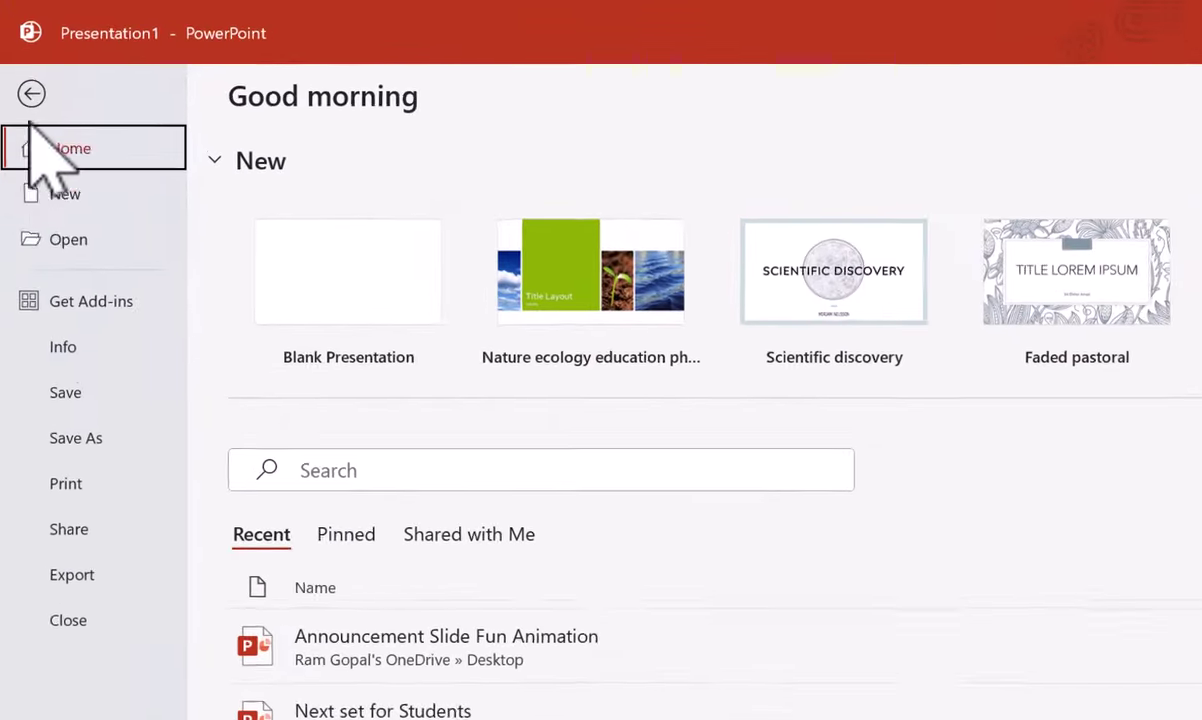
click(60, 578)
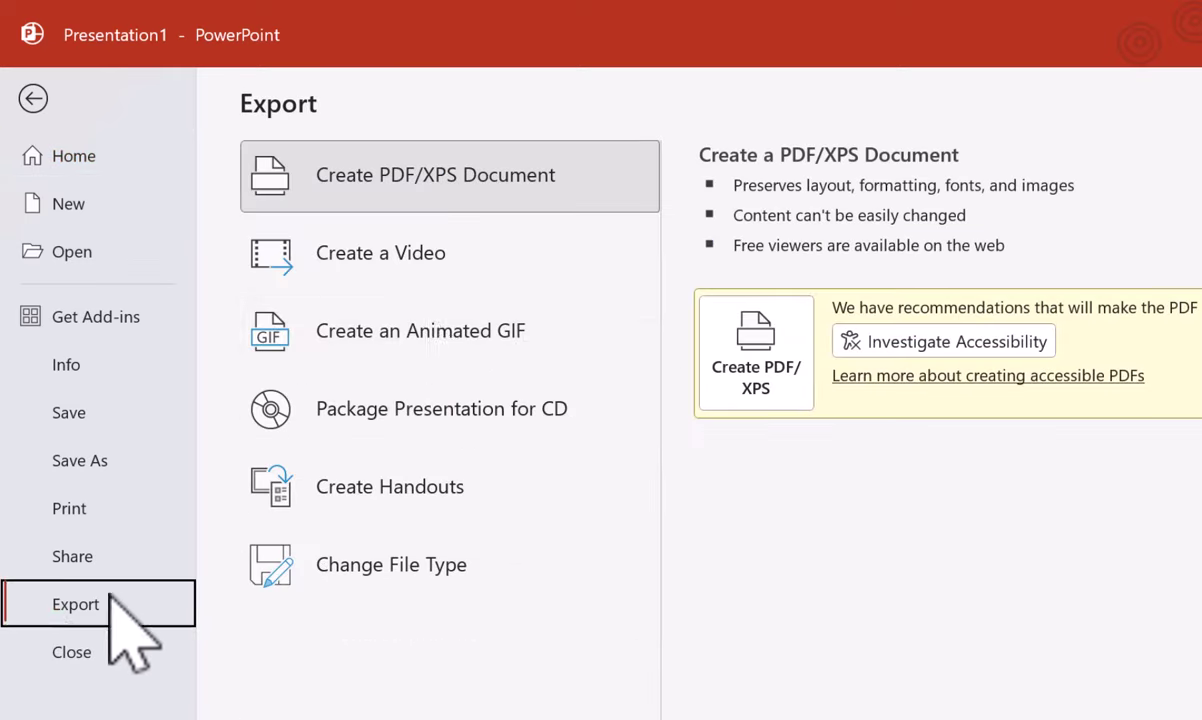
click(408, 342)
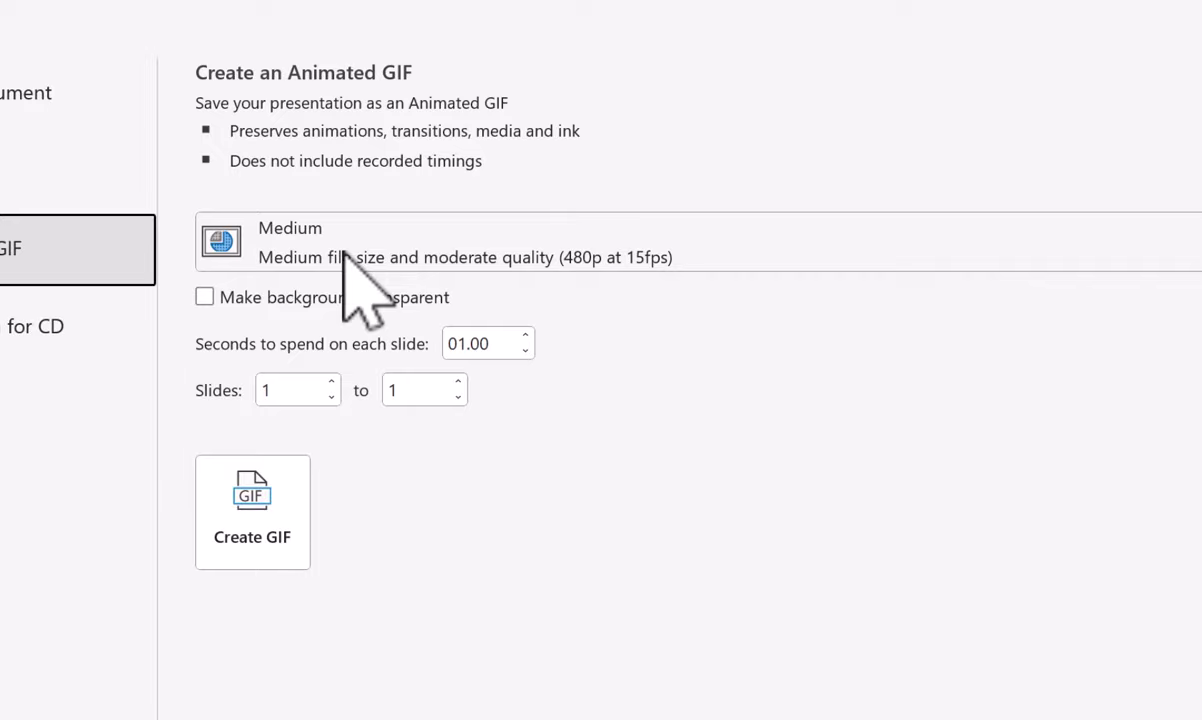
click(343, 255)
click(421, 644)
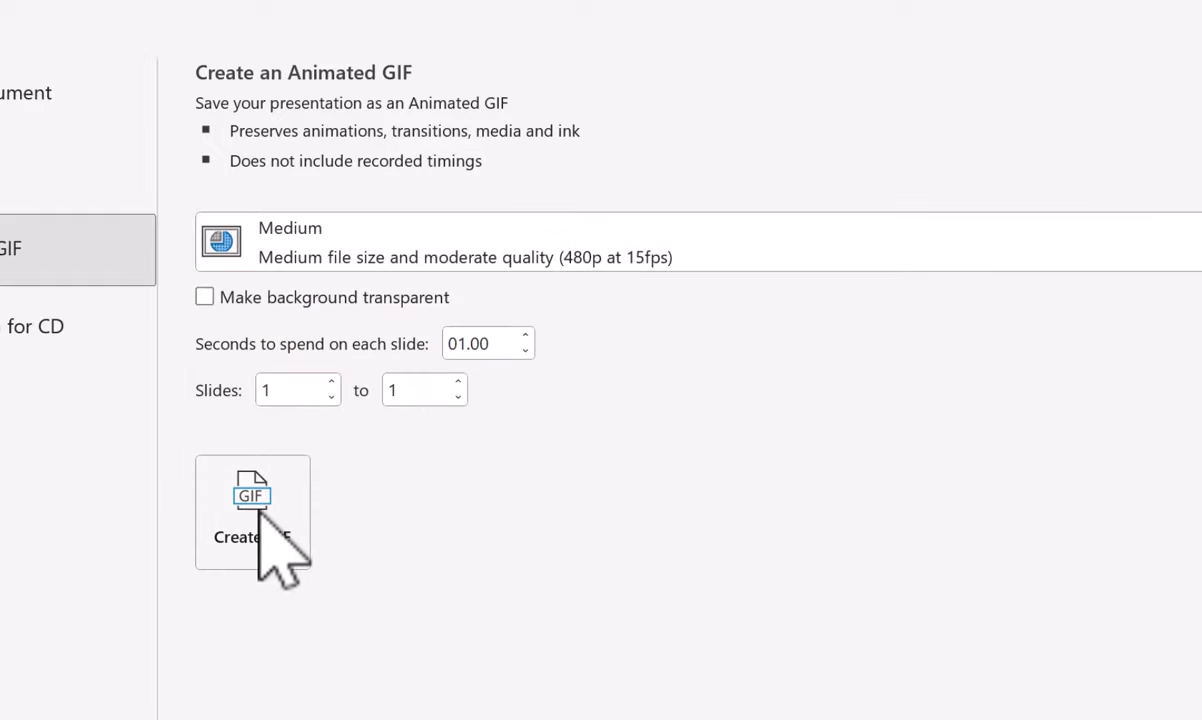
click(259, 510)
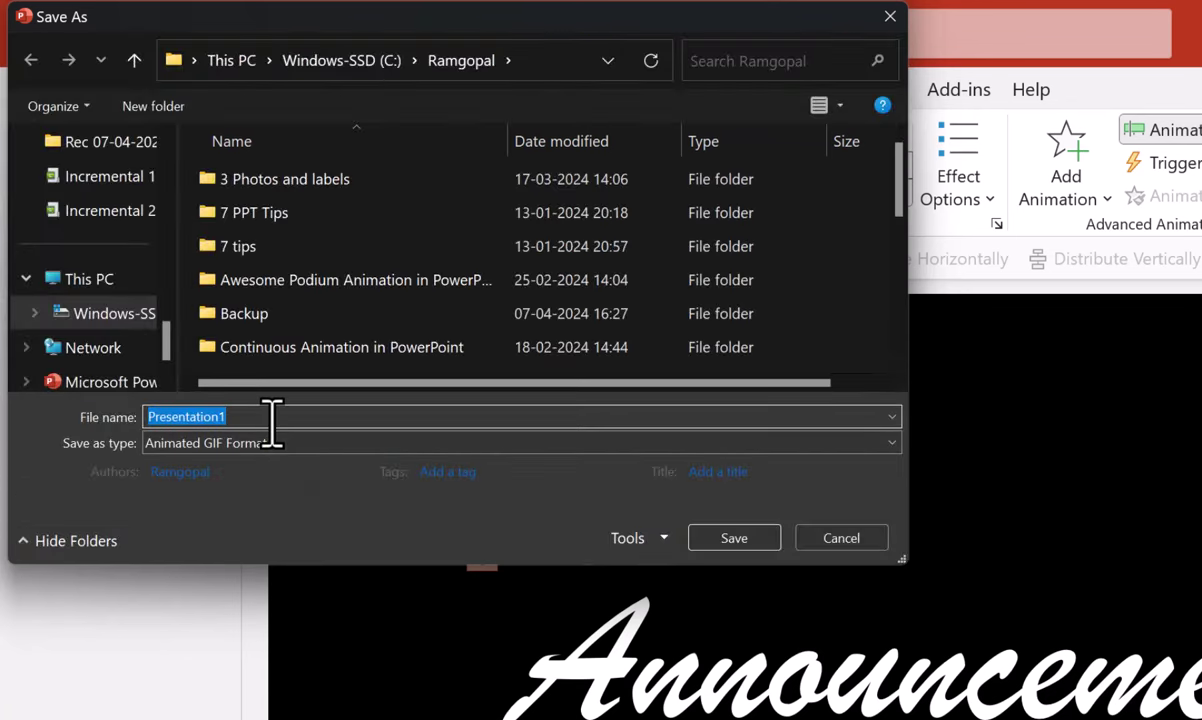
Name the GIF file 'GIF' and save it
click(272, 420)
double_click(270, 420)
text(GIF)
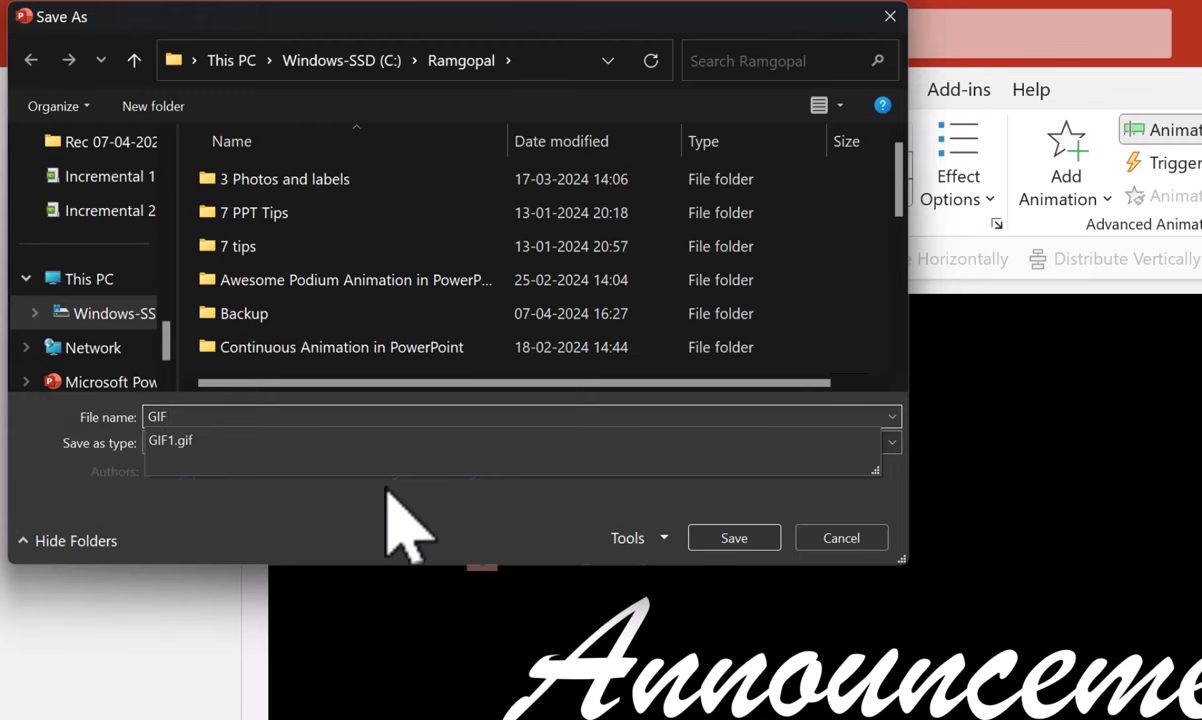
key(Return)
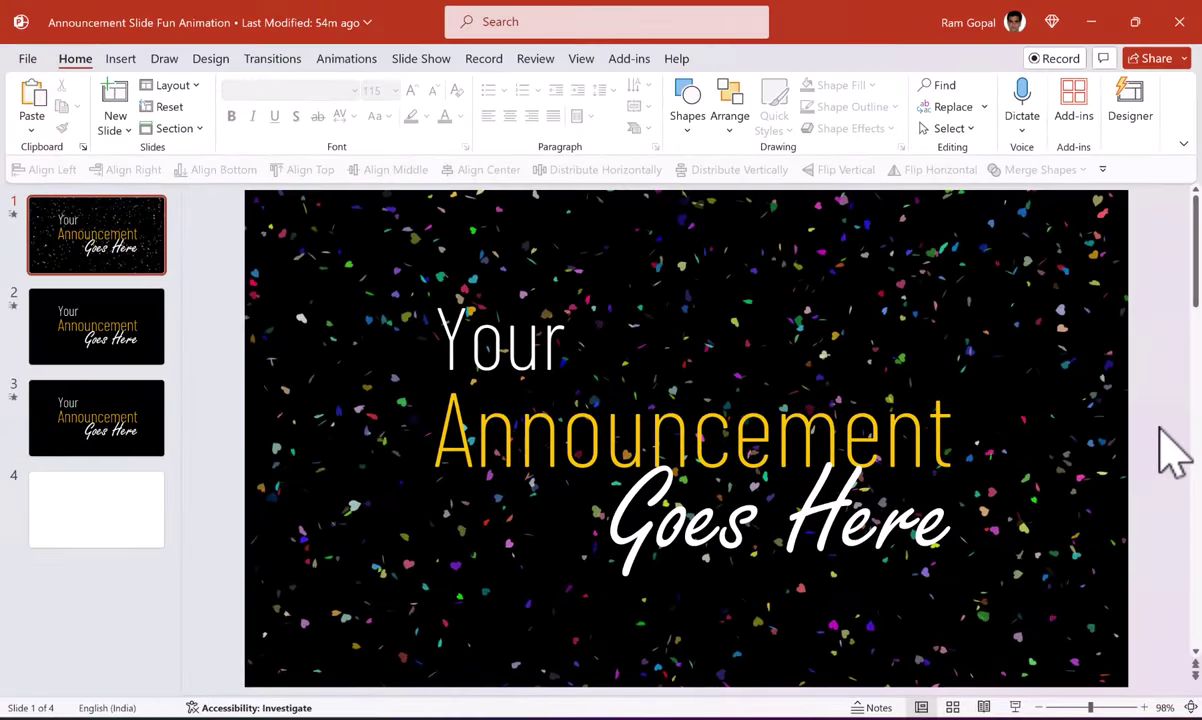
Select the word Announcement on slide 1, then deselect it
mouse_move(716, 463)
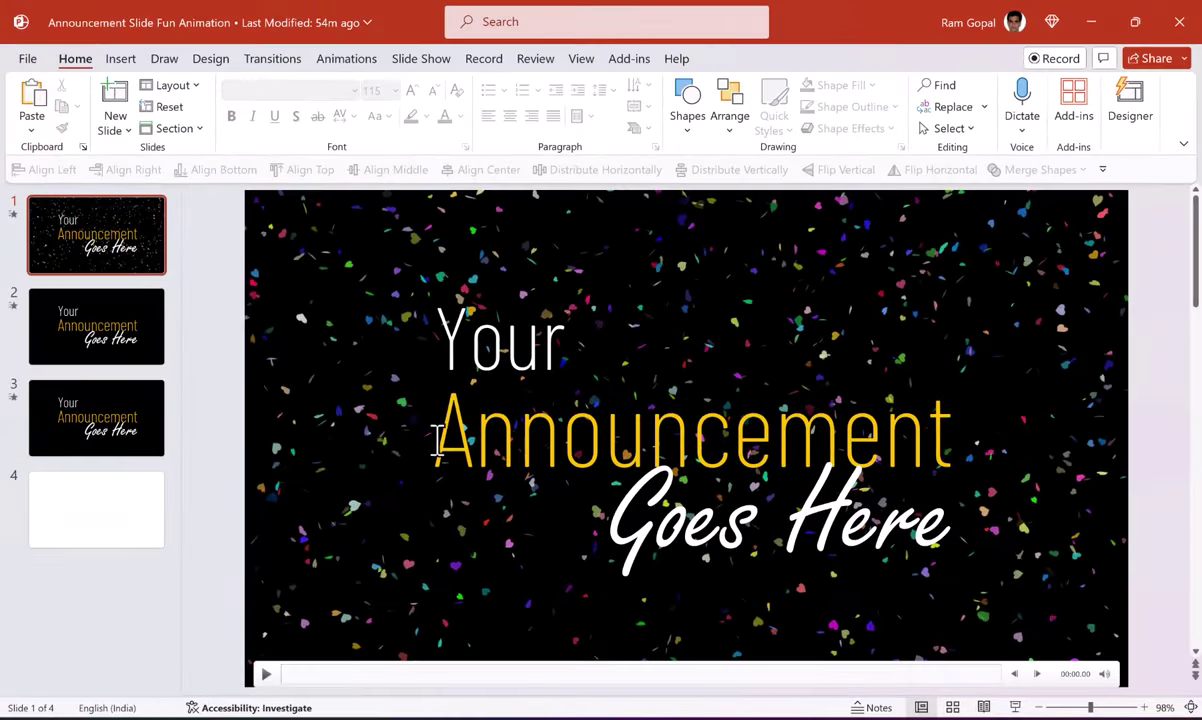
drag(451, 440, 988, 455)
click(343, 341)
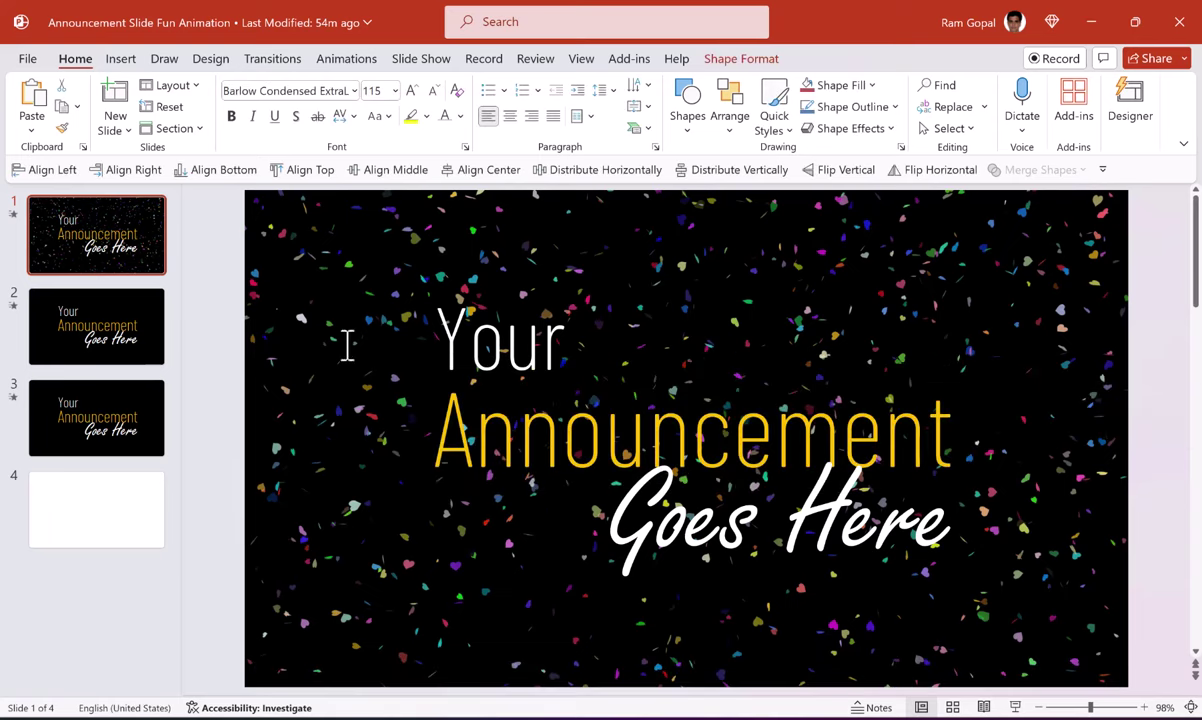
On slide 3, move the video to the slide's right edge
click(150, 402)
mouse_move(380, 265)
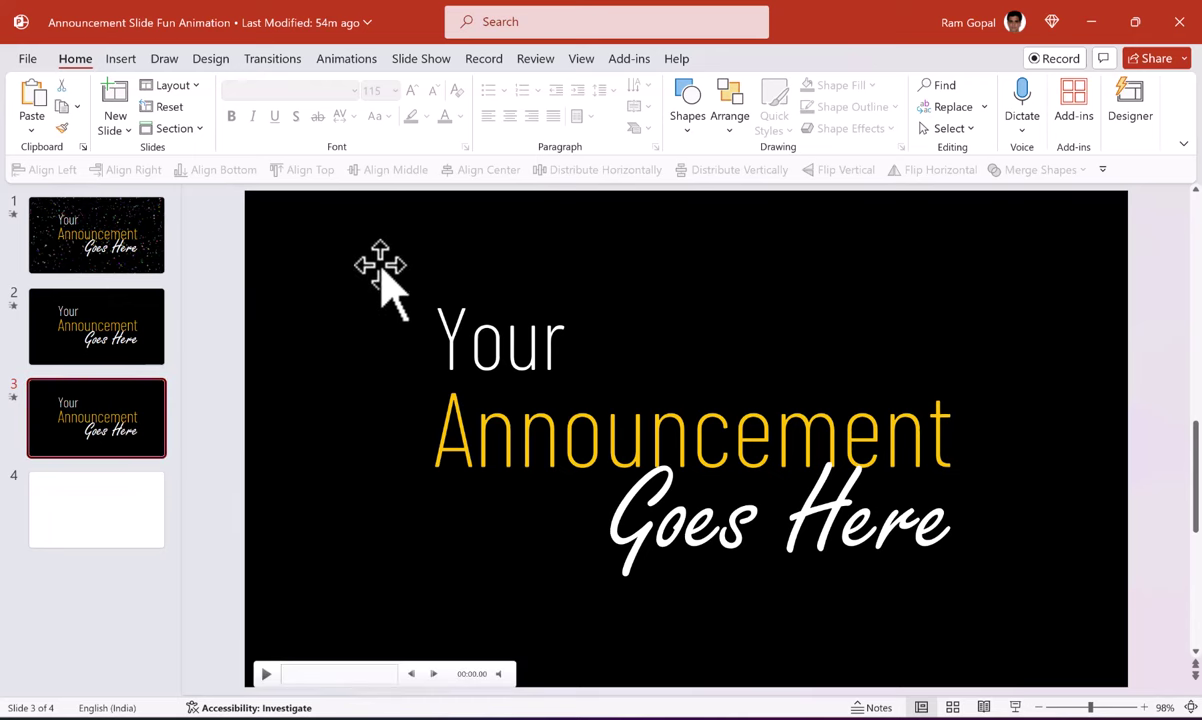
drag(380, 265, 955, 340)
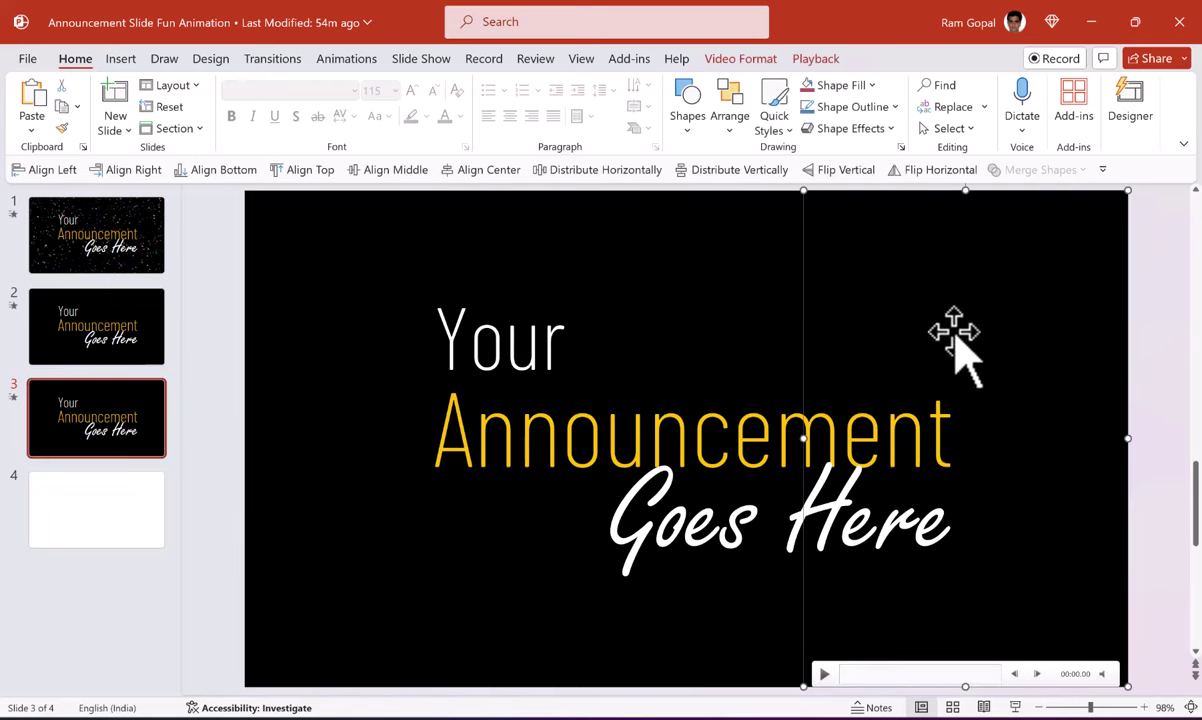
Deselect the video on slide 3 by clicking off it
click(1172, 350)
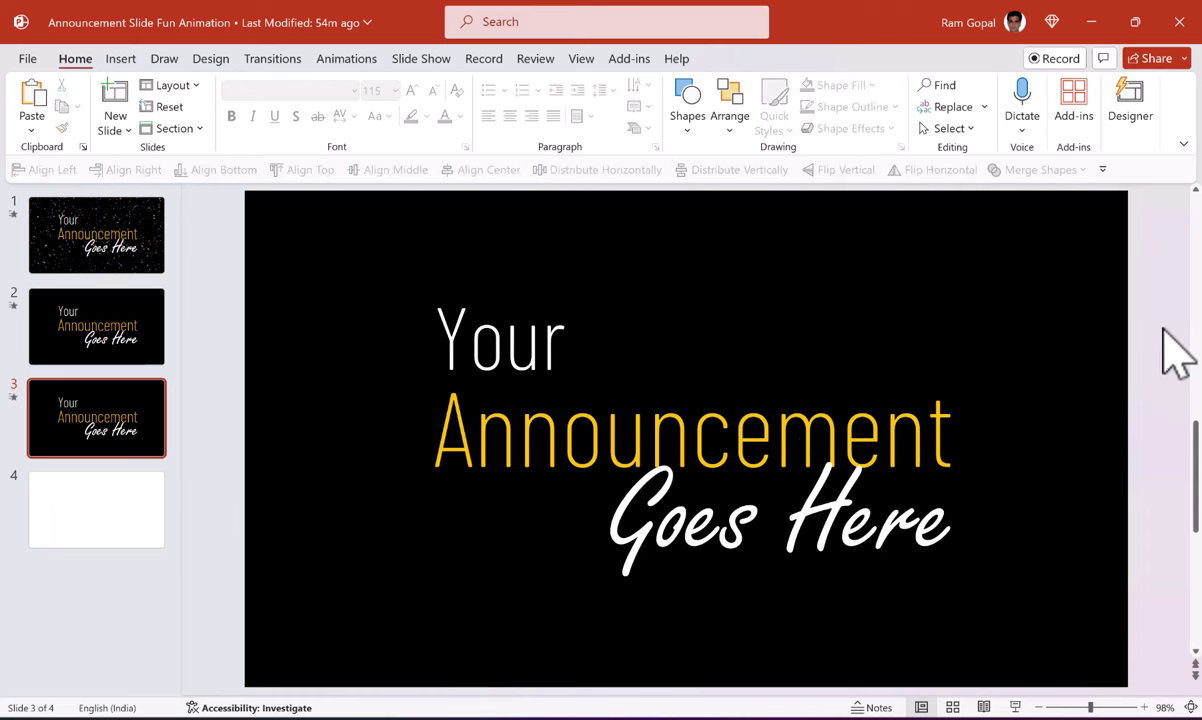